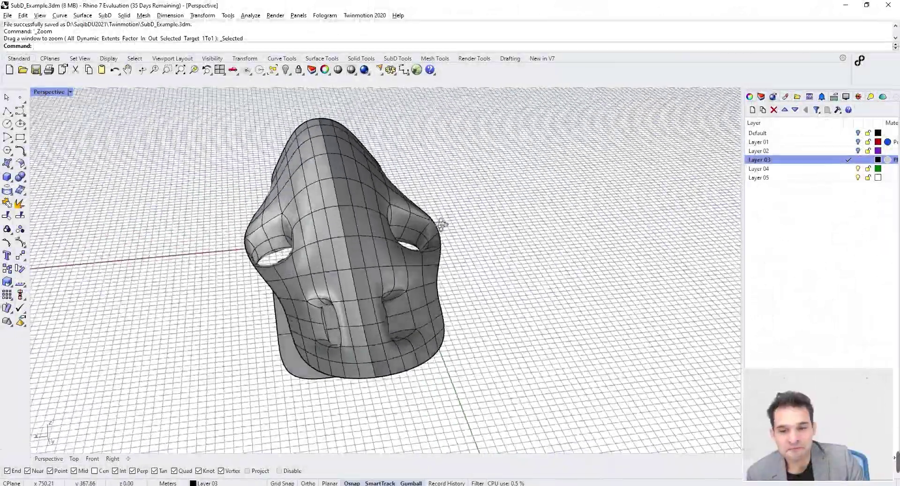
Subdivide the open SubD shell once to give it a denser face grid, leaving the base slab as it is
right_click_drag(443, 225, 464, 231)
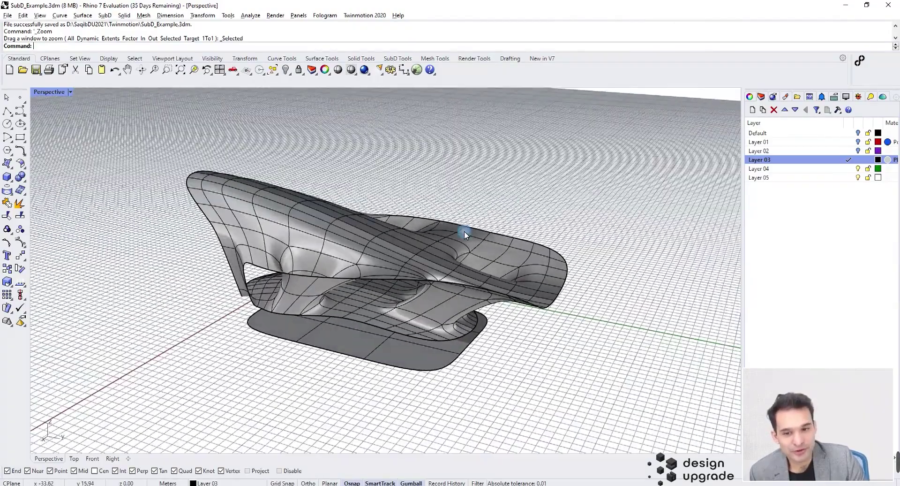
left_click(393, 246)
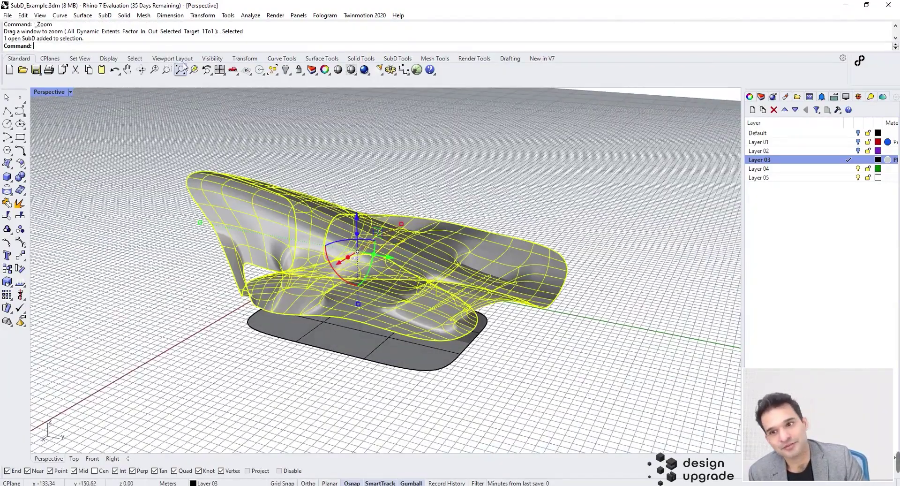
left_click(394, 59)
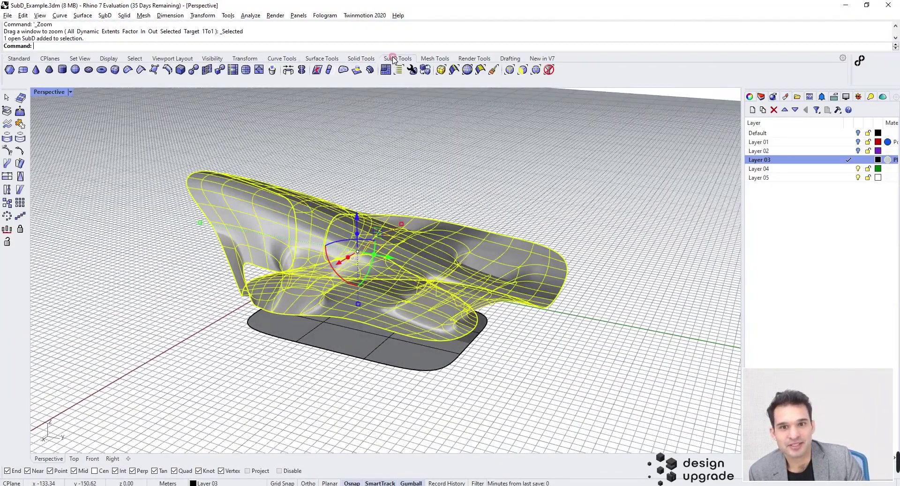
left_click(249, 74)
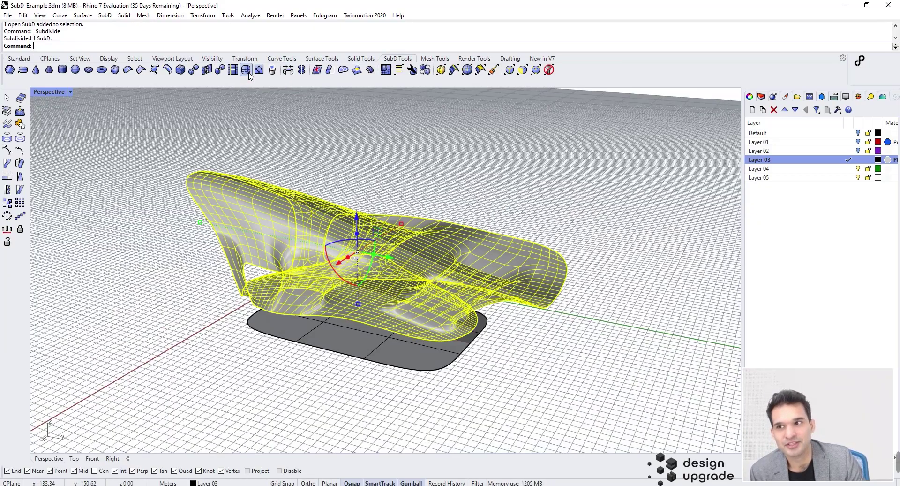
left_click(494, 177)
Examine the subdivided shell's supports, openings and underside from the front, the side and above
right_click_drag(494, 177, 624, 175)
scroll(497, 258, "up", 8)
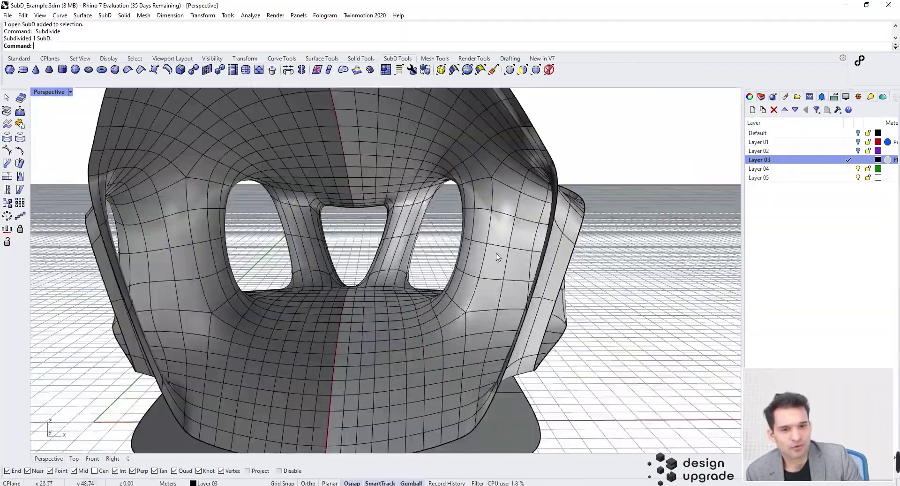
scroll(502, 281, "down", 5)
right_click_drag(503, 284, 295, 307)
scroll(479, 286, "down", 4)
scroll(472, 243, "up", 4)
scroll(478, 239, "up", 2)
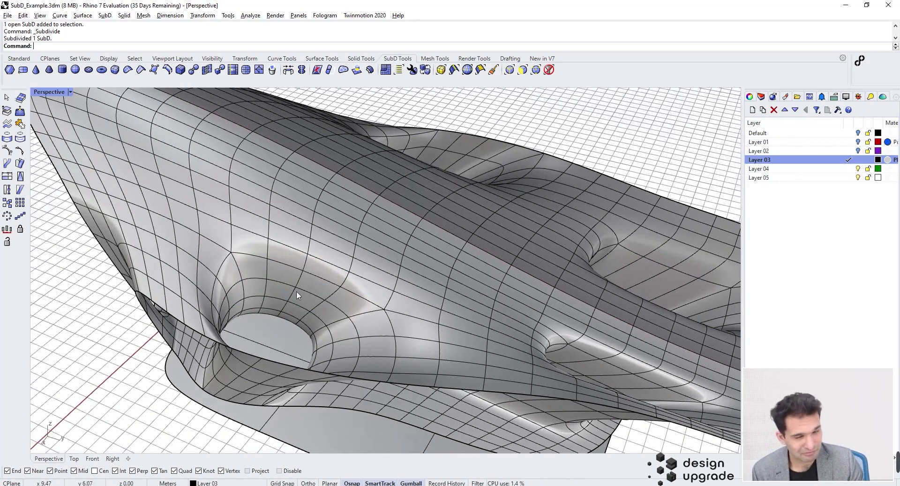
right_click_drag(254, 280, 474, 240)
scroll(246, 263, "up", 3)
scroll(475, 240, "down", 3)
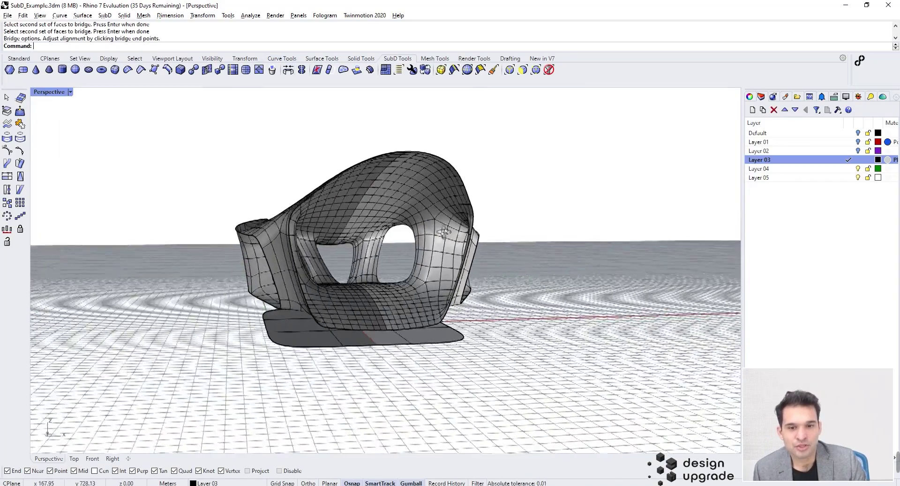
Start a SubD Bridge and set a two-by-two block of faces on the hollow side support as the first set
right_click_drag(413, 234, 312, 294)
scroll(428, 249, "up", 3)
left_click(289, 70)
scroll(455, 268, "up", 2)
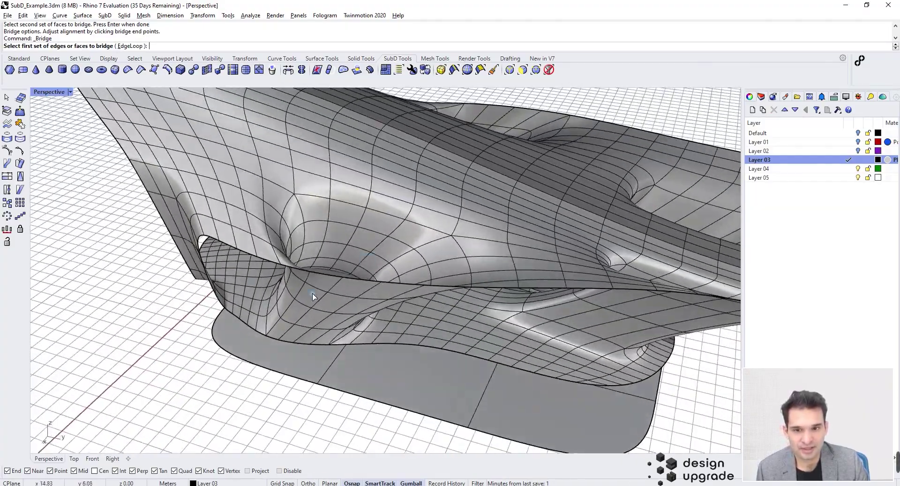
scroll(313, 296, "up", 5)
left_click(303, 234)
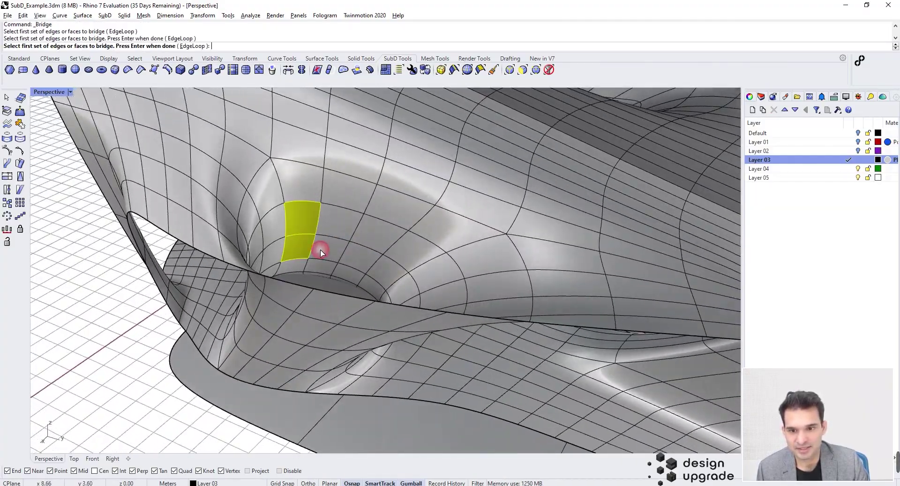
right_click_drag(316, 235, 605, 222)
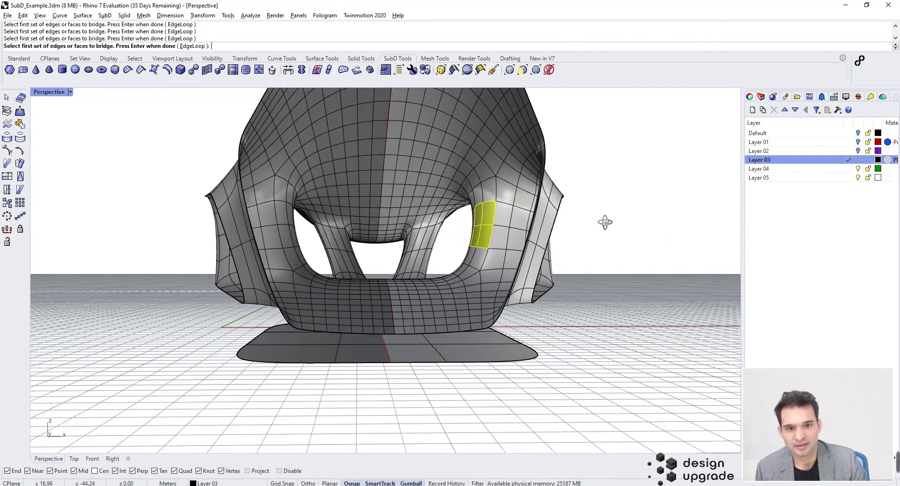
right_click(605, 222)
Bridge to a two-by-two block of faces on the roof beside the centre line, using one segment with Join on
scroll(592, 282, "down", 2)
scroll(551, 282, "up", 2)
right_click_drag(551, 282, 448, 149)
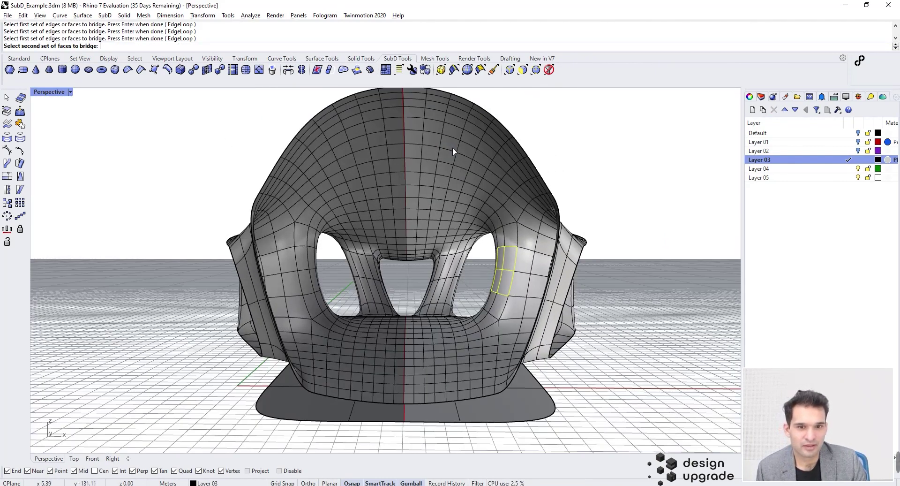
left_click(452, 146)
left_click(449, 158)
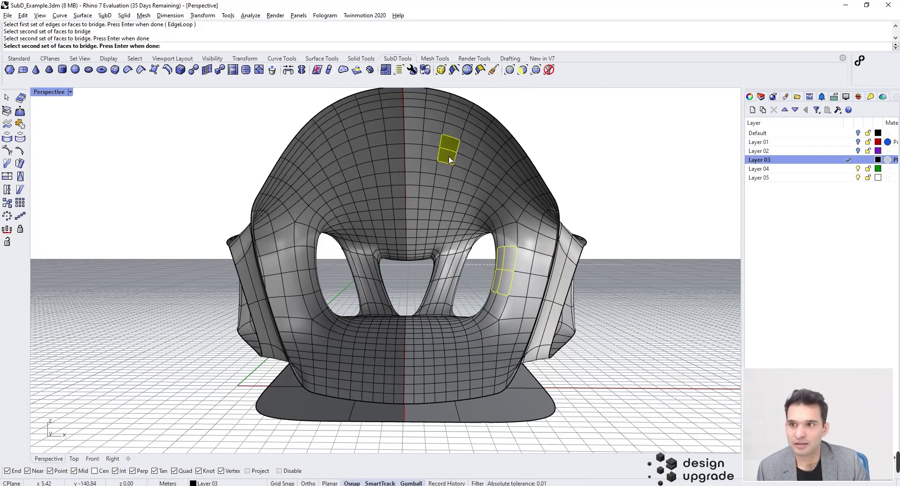
left_click(458, 162)
left_click(462, 152)
key("Return")
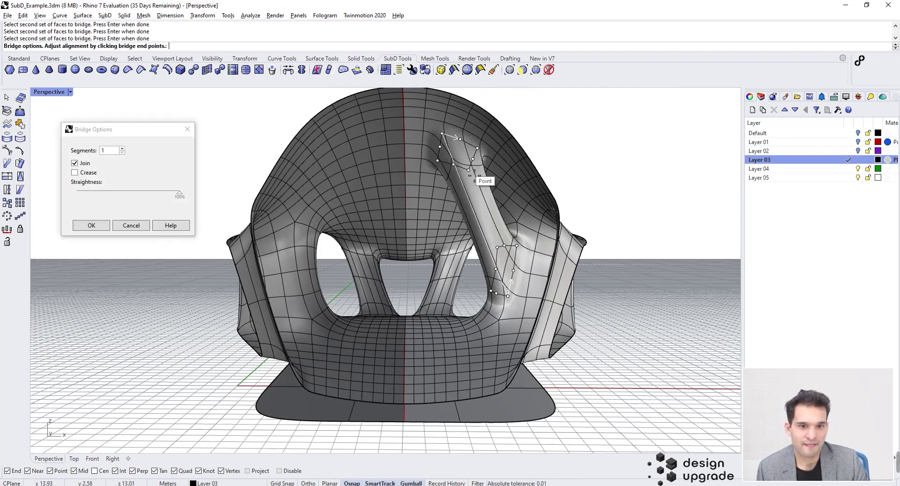
right_click_drag(474, 171, 493, 179)
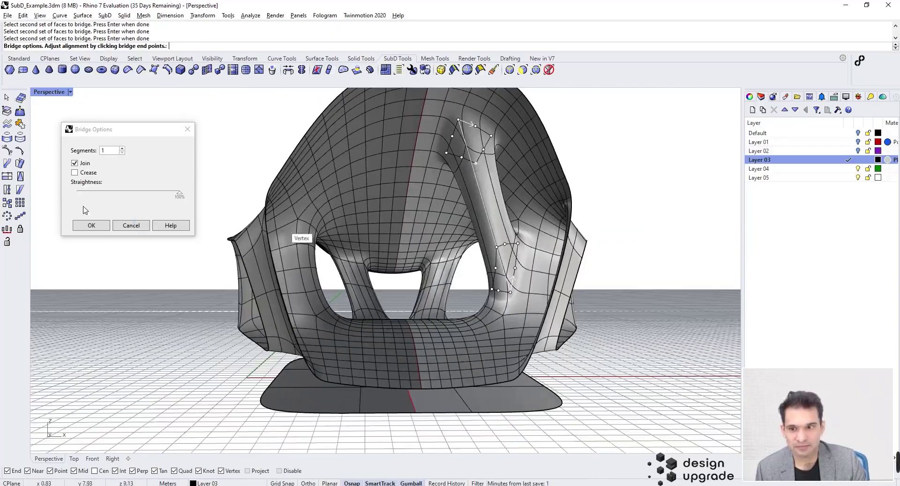
left_click(92, 225)
Inspect the bridged strut and its roof opening from several angles, then in Rendered display mode
right_click_drag(441, 218, 225, 289)
scroll(411, 211, "down", 6)
scroll(339, 215, "up", 7)
right_click_drag(339, 204, 300, 187)
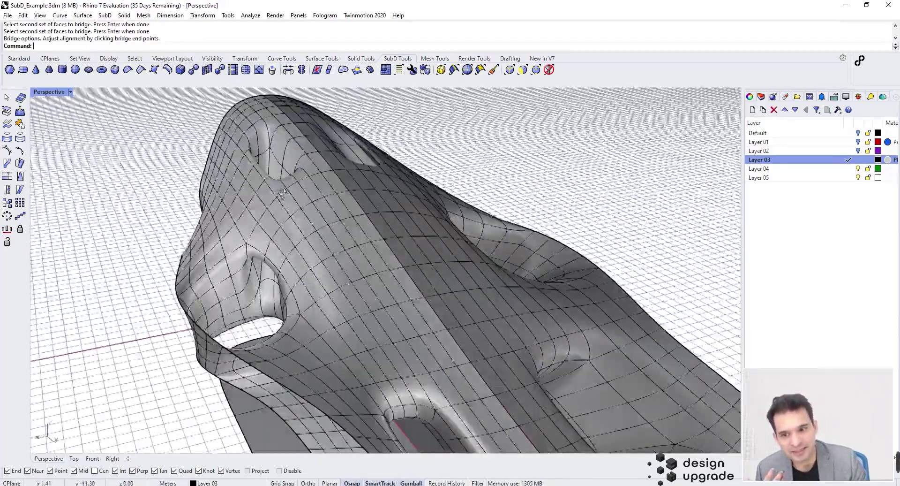
scroll(256, 251, "up", 3)
mouse_move(256, 251)
right_mouse_down()
mouse_move(273, 221)
mouse_move(257, 252)
right_mouse_up()
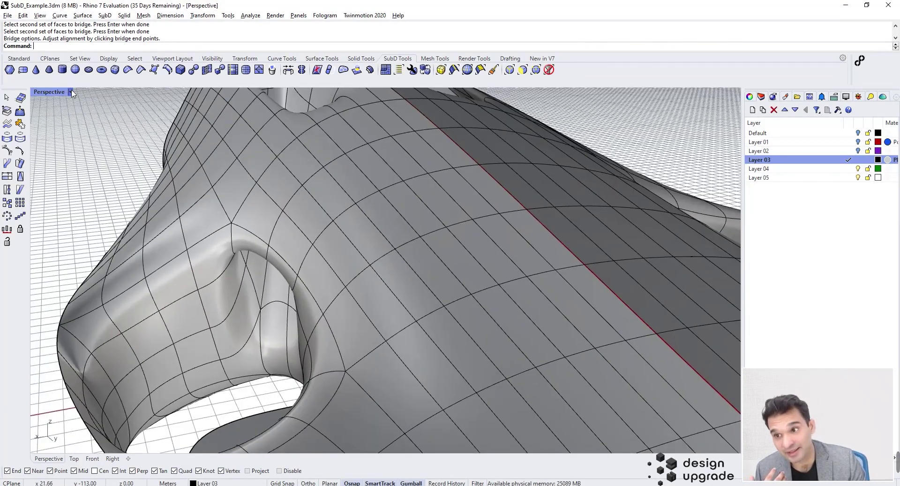
left_click(71, 92)
left_click(59, 146)
right_click_drag(120, 194, 296, 208)
scroll(477, 271, "down", 7)
scroll(531, 223, "up", 5)
scroll(195, 230, "up", 4)
scroll(189, 230, "down", 4)
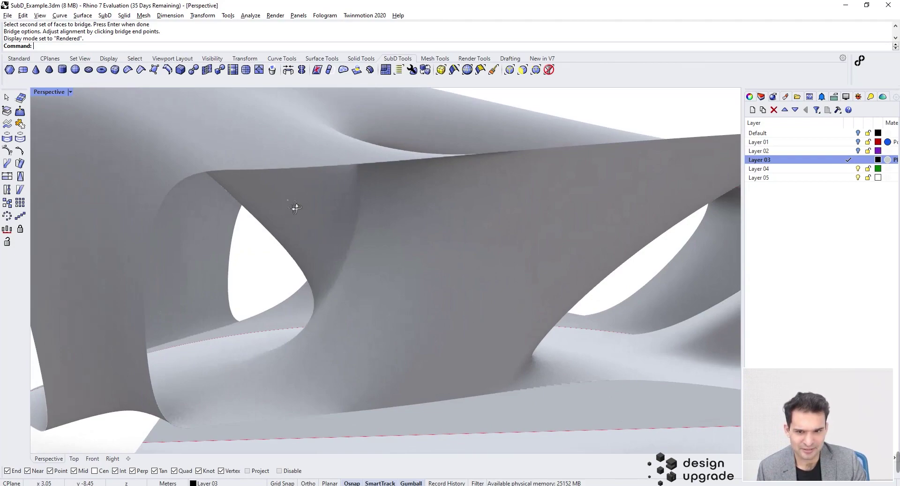
Return the viewport to Shaded display mode with the shell's cantilevered end and its wide leaning support in view
left_click(71, 92)
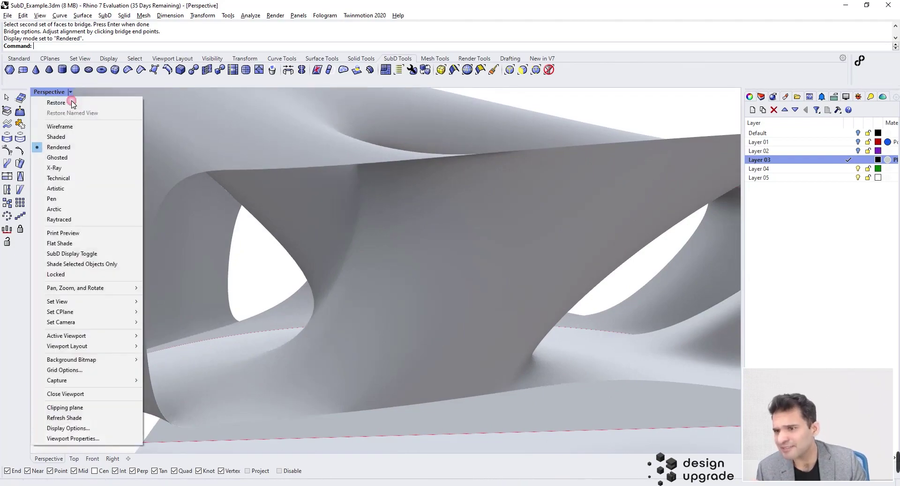
left_click(68, 138)
mouse_move(319, 256)
right_mouse_down()
mouse_move(303, 246)
mouse_move(530, 287)
right_mouse_up()
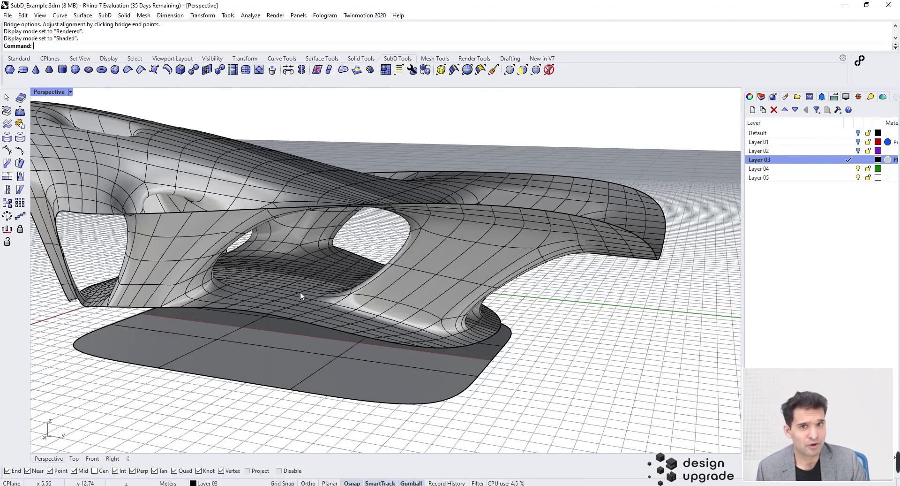
scroll(472, 237, "up", 4)
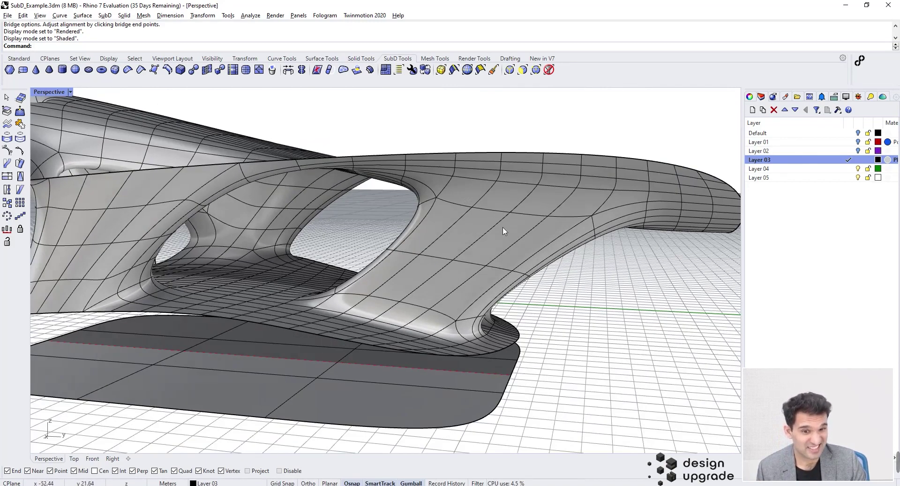
Start a SubD Bridge with a two-by-two block of faces on the outer side of the wide leaning support
scroll(477, 258, "up", 2)
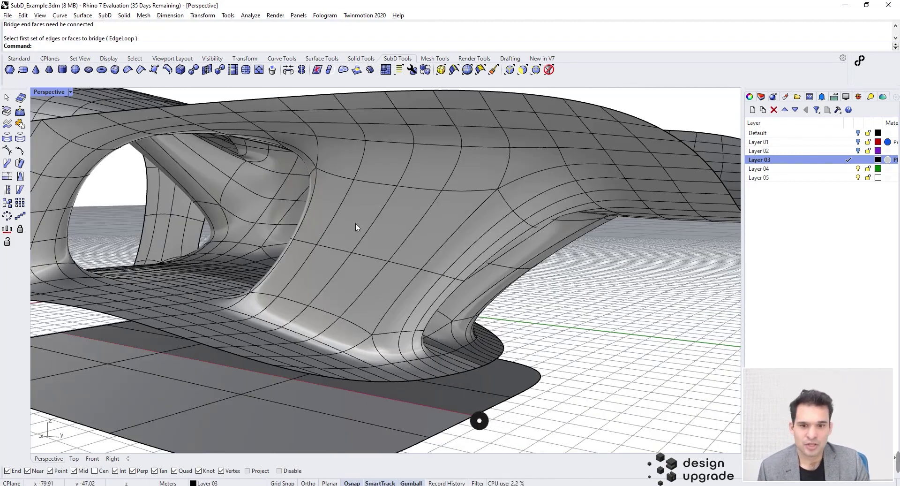
left_click(355, 223)
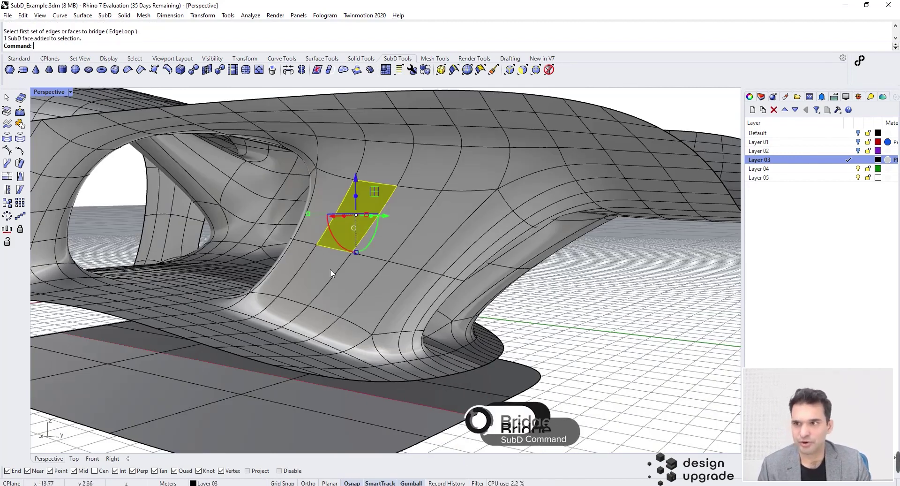
key("Return")
left_click(327, 264)
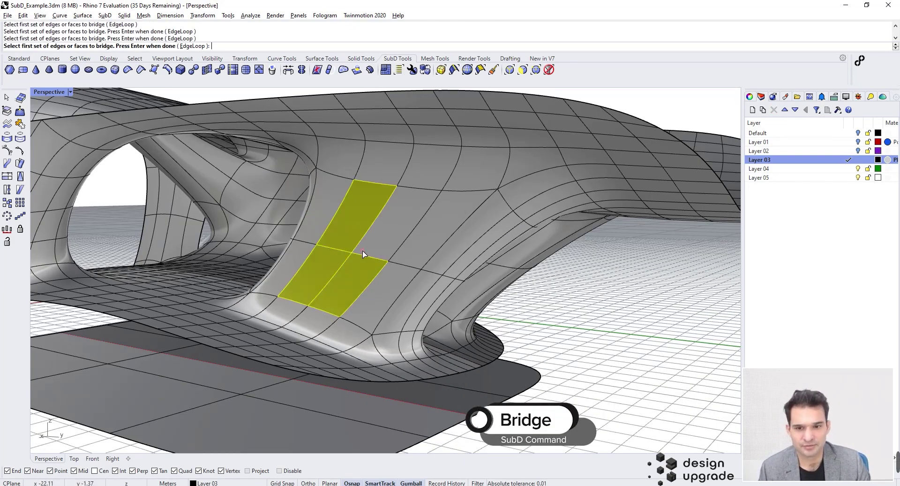
left_click(386, 237)
key("Return")
Bridge to the matching faces on the leaning support's opposite side with one segment and Join on, cutting a through opening
scroll(385, 234, "down", 5)
right_click_drag(384, 234, 244, 243)
scroll(244, 243, "up", 2)
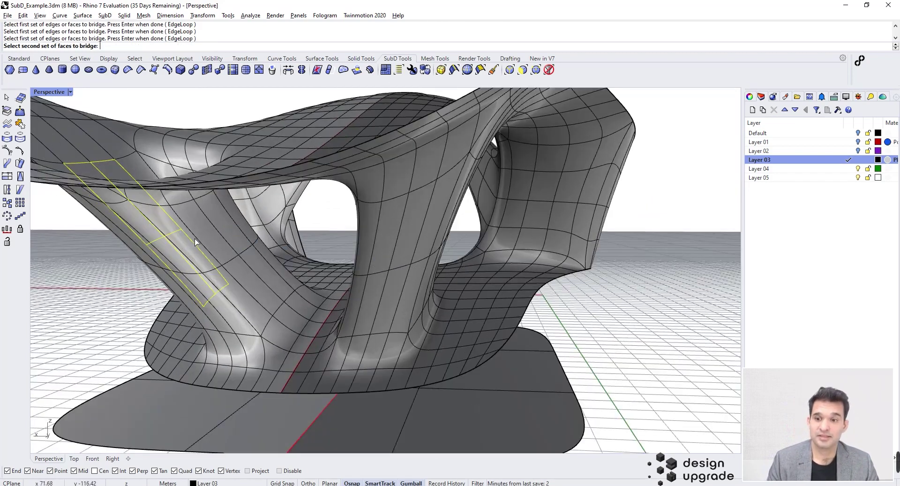
left_click(258, 258)
key("Return")
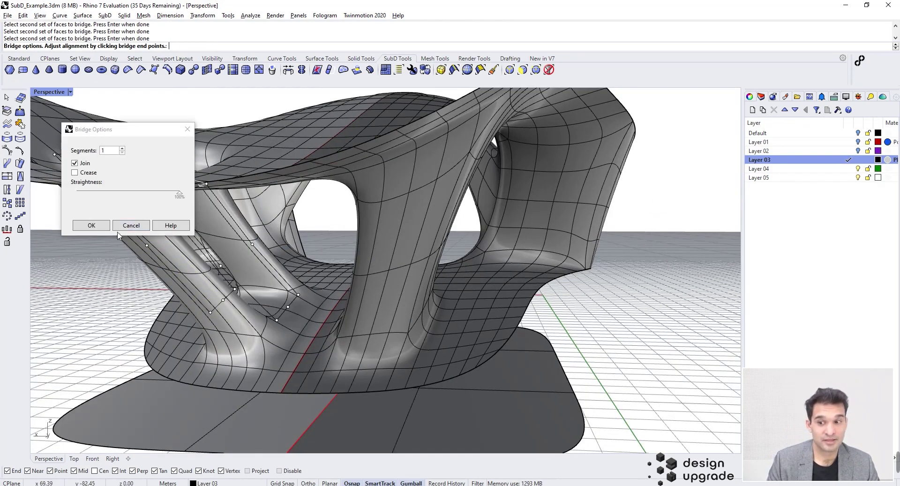
left_click(94, 226)
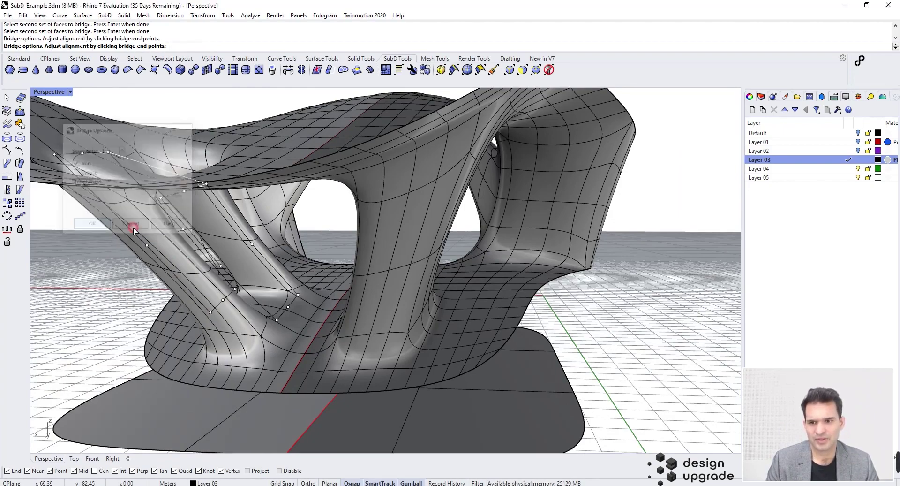
right_click_drag(135, 228, 442, 252)
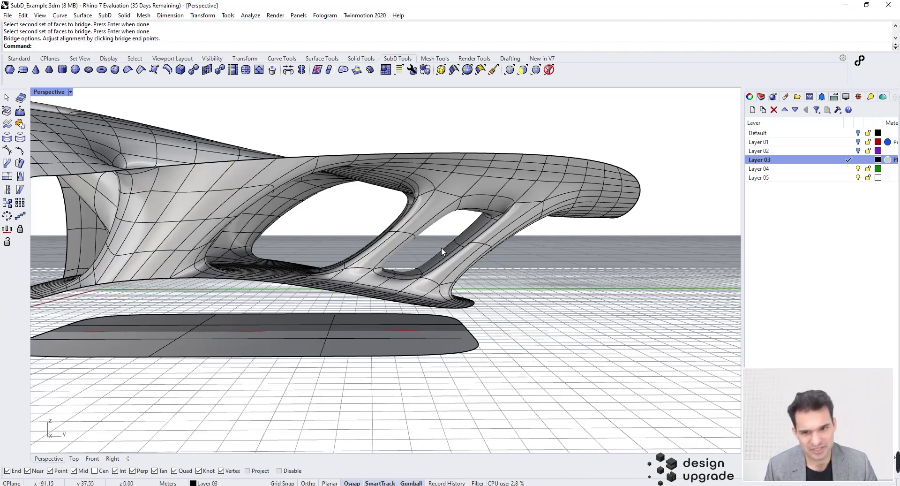
right_click_drag(423, 256, 454, 260)
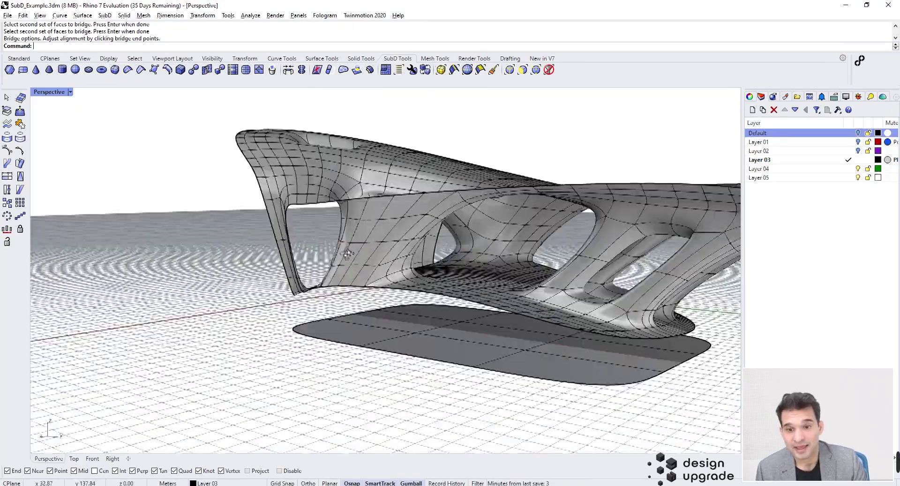
Start another SubD Bridge with a two-by-two block of faces on the inner side of the support at the shell's tall end
right_click_drag(282, 282, 338, 288)
scroll(338, 288, "up", 2)
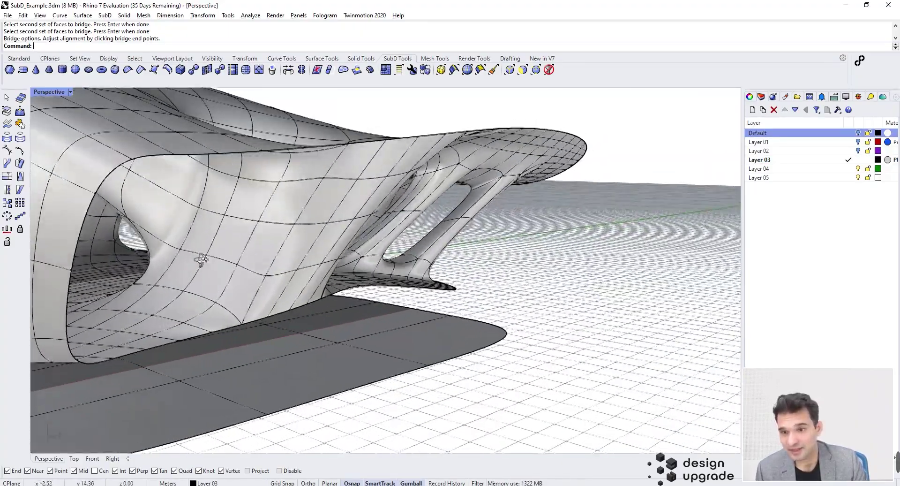
right_click_drag(201, 262, 211, 258)
right_click_drag(249, 197, 462, 222)
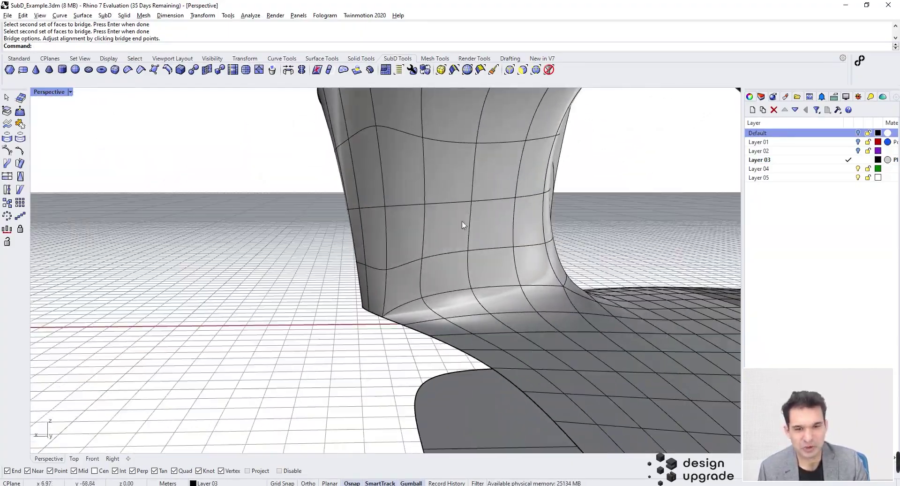
left_click(288, 69)
scroll(355, 277, "down", 6)
scroll(393, 242, "up", 4)
left_click(401, 225)
left_click(435, 225)
left_click(436, 250)
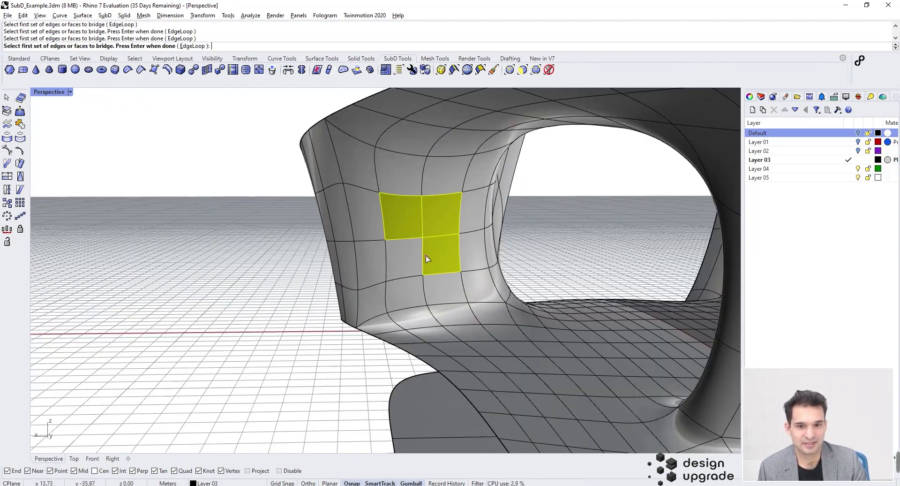
right_click(406, 258)
Bridge to the matching two-by-two faces on that support's outer side and accept the bridge options
right_click_drag(305, 281, 520, 287)
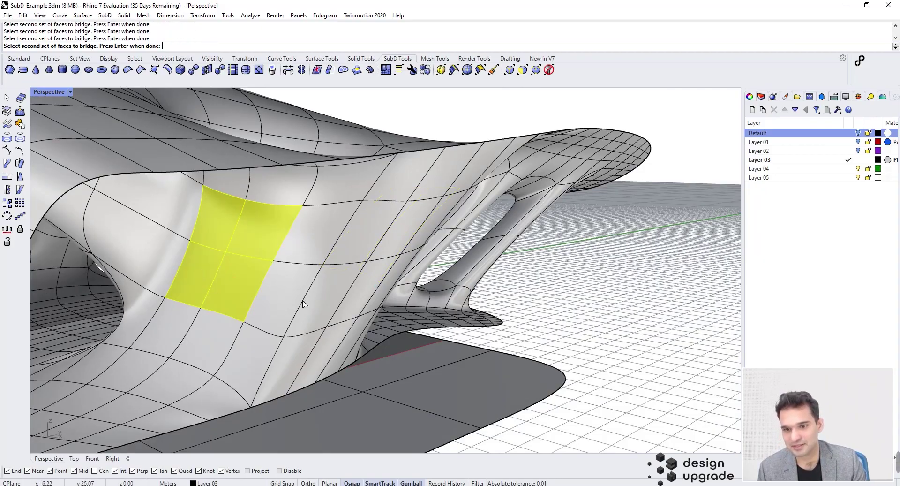
key("Return")
left_click(92, 225)
right_click_drag(301, 225, 403, 209)
scroll(424, 181, "down", 6)
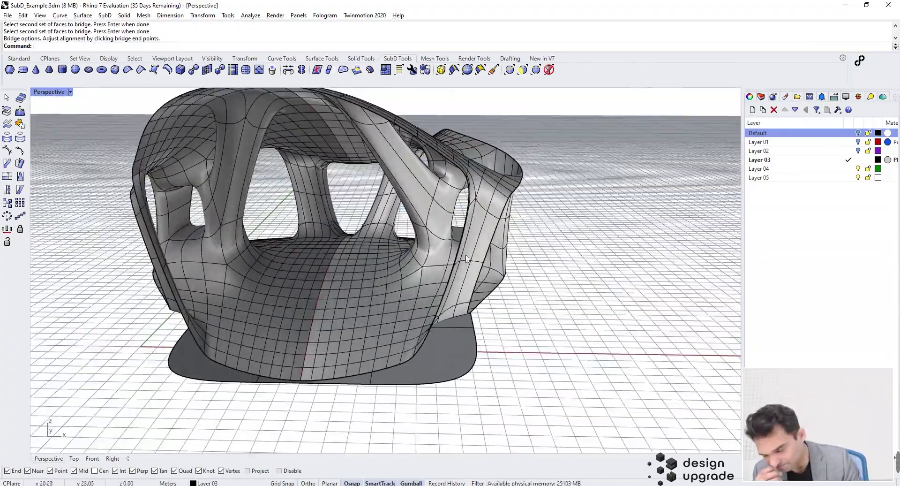
Set the viewport to Rendered display mode and view the whole bridged shell from above
right_click_drag(467, 257, 241, 283)
left_click(70, 92)
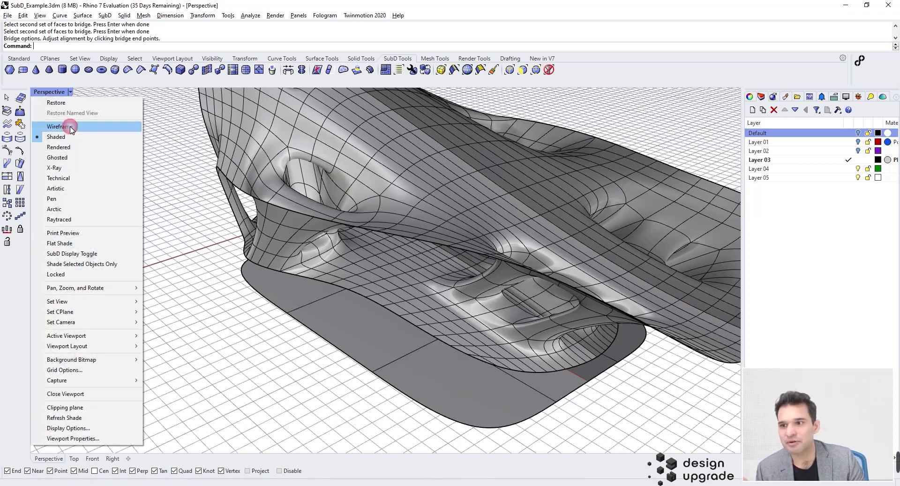
left_click(69, 147)
scroll(221, 323, "down", 5)
right_click_drag(221, 324, 206, 307)
scroll(353, 284, "up", 3)
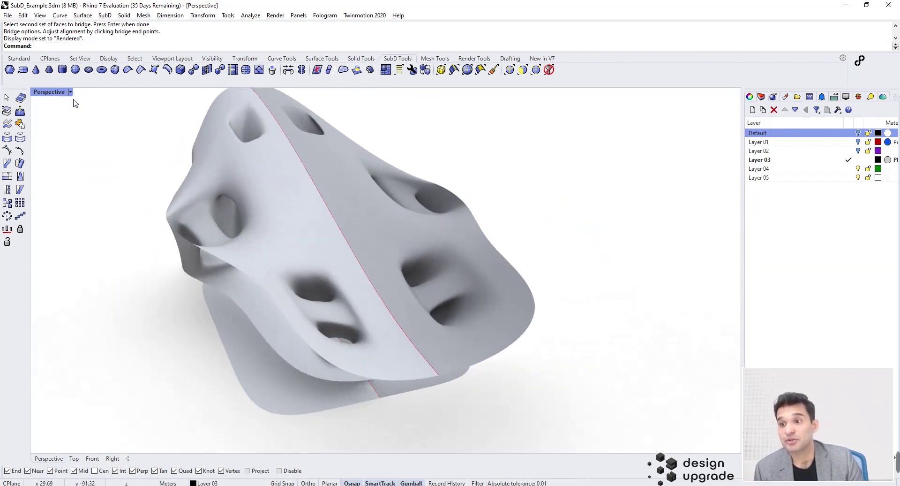
Return the viewport to Shaded display mode and subdivide the whole bridged shell once more
left_click(70, 92)
left_click(94, 136)
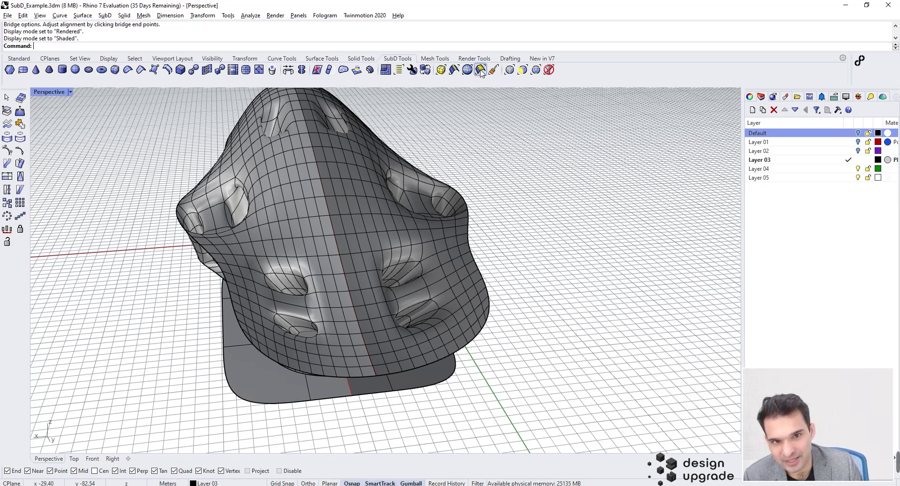
left_click(361, 260)
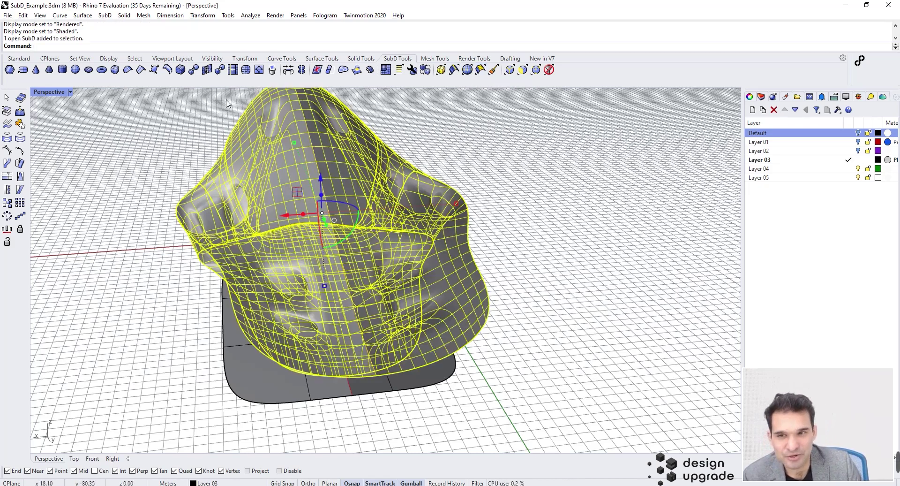
left_click(189, 170)
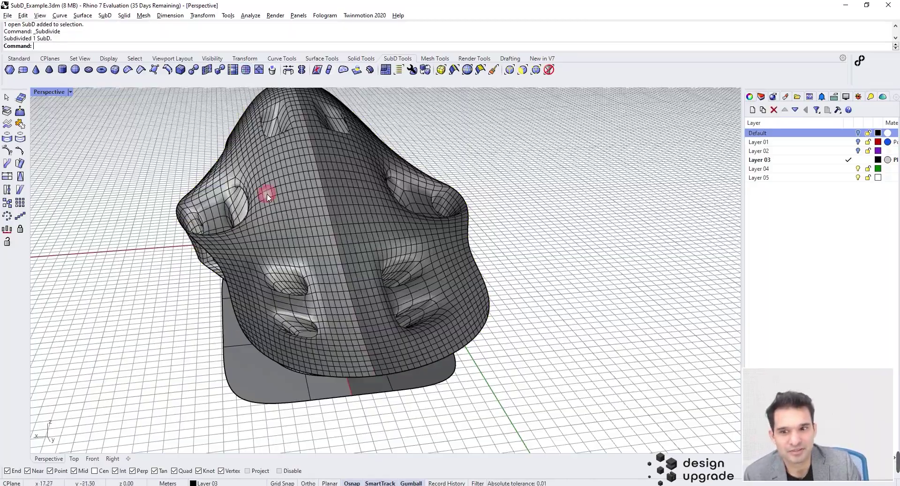
right_click_drag(267, 194, 313, 224)
scroll(321, 282, "down", 5)
scroll(311, 219, "up", 2)
scroll(501, 85, "up", 1)
Use SelFaceLoop to select the face loop running back from the roof's curved front edge around the side support
left_click(397, 58)
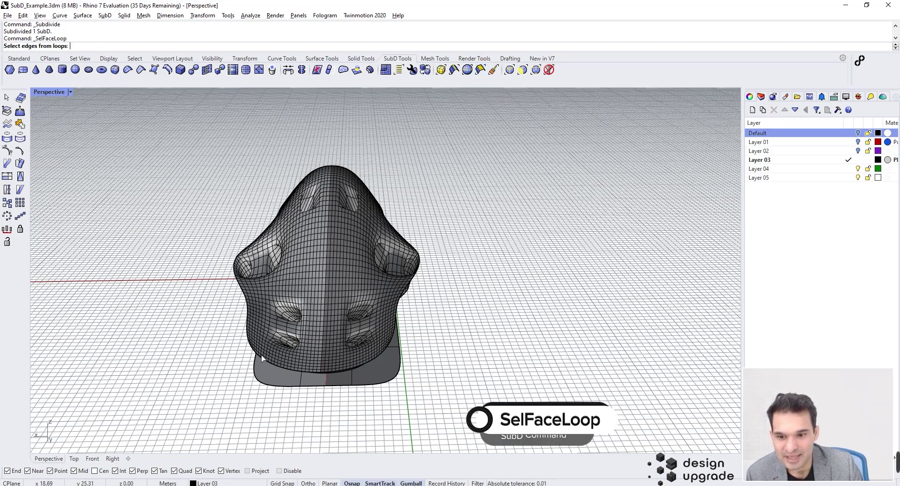
scroll(260, 355, "up", 5)
scroll(253, 353, "up", 2)
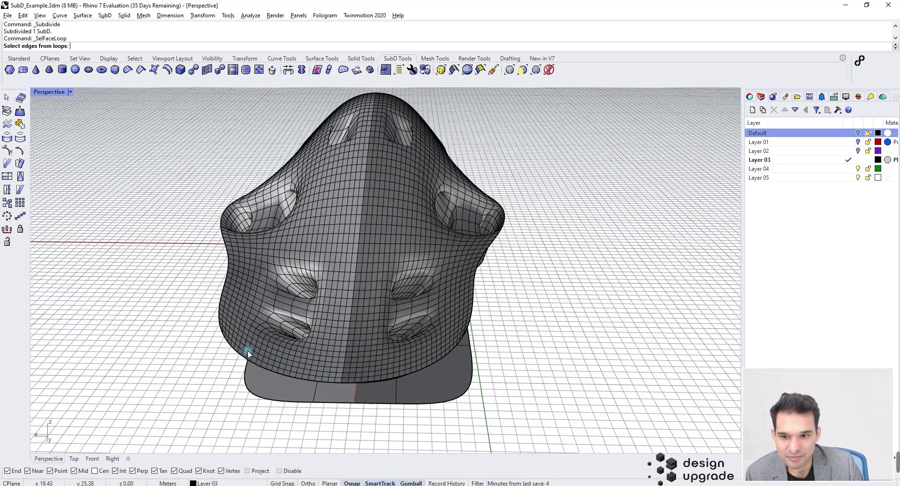
scroll(248, 351, "up", 2)
scroll(225, 341, "up", 4)
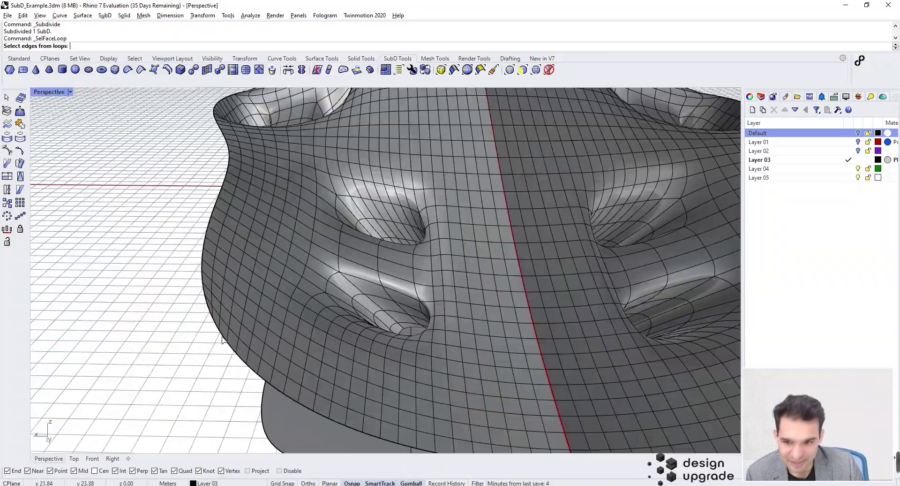
left_click(223, 337)
scroll(225, 341, "down", 3)
right_click_drag(227, 362, 290, 411)
right_click_drag(171, 221, 128, 141)
scroll(311, 387, "up", 6)
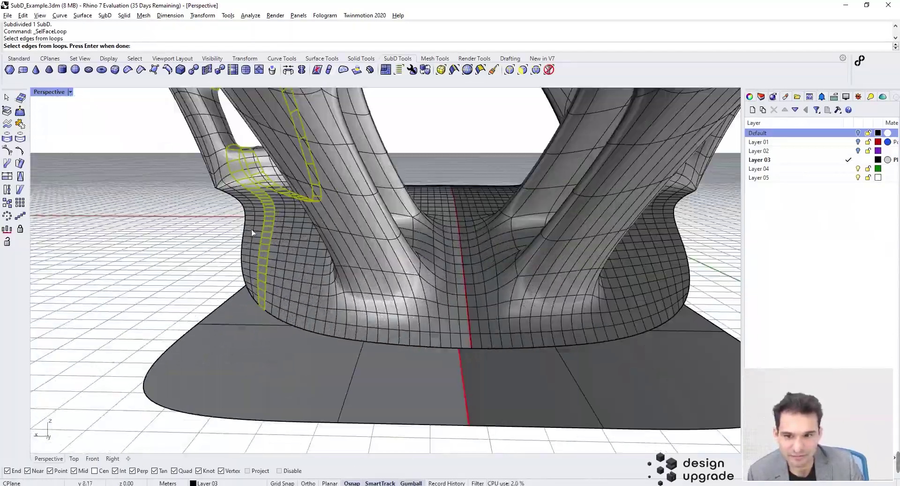
scroll(268, 268, "down", 4)
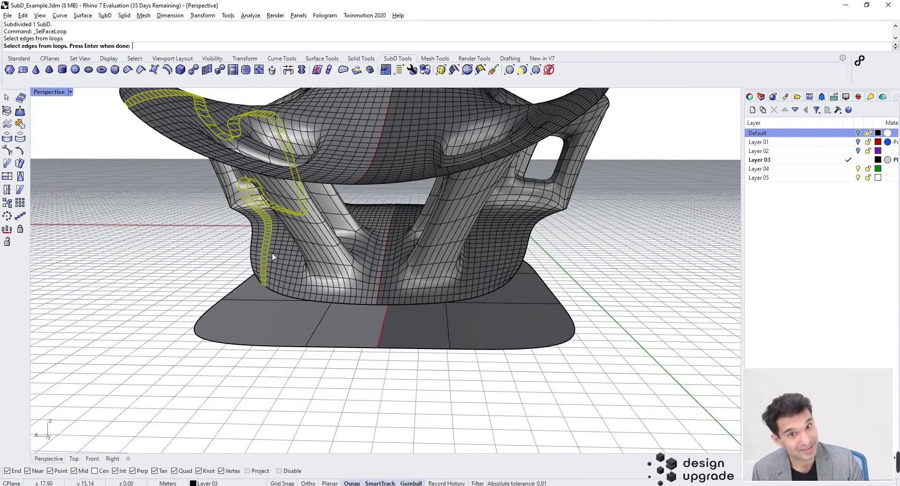
right_click_drag(298, 243, 311, 274)
key("Return")
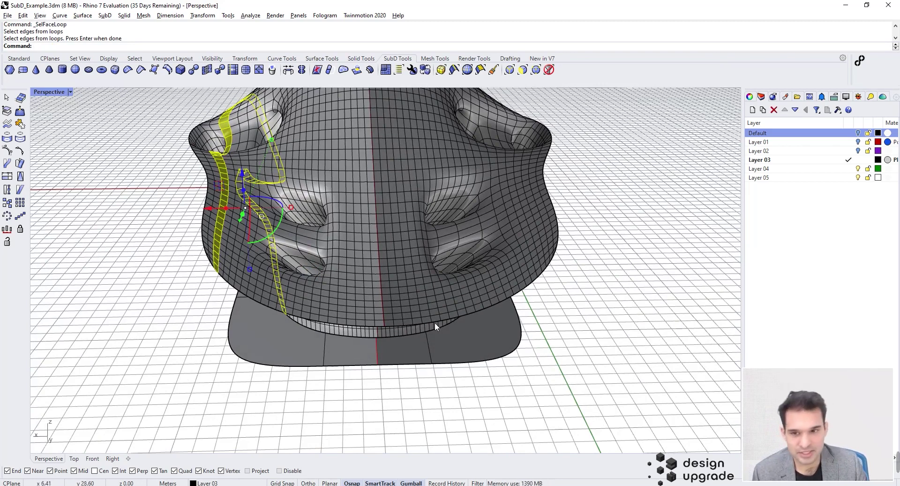
type("Extra")
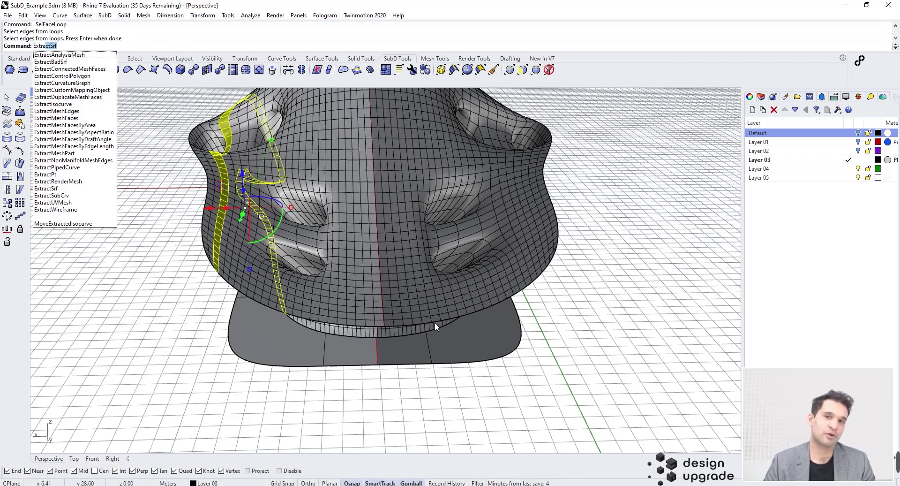
key("Escape")
key("Escape")
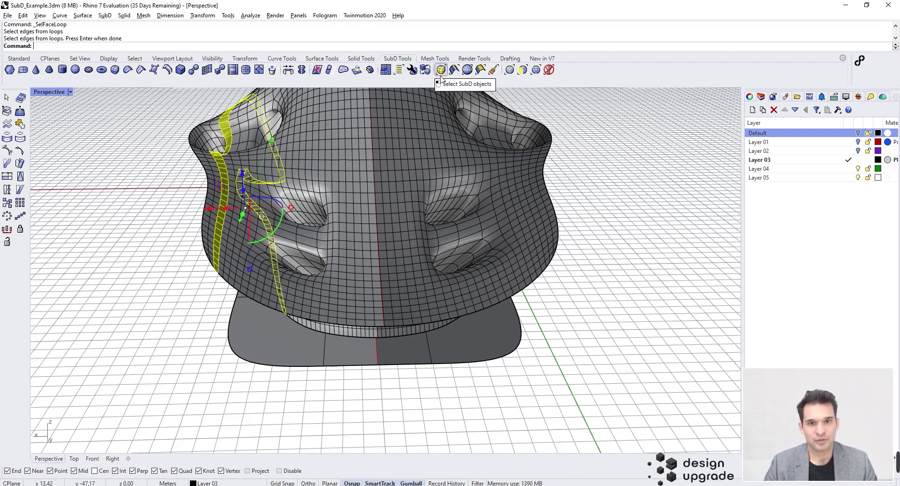
left_click(479, 70)
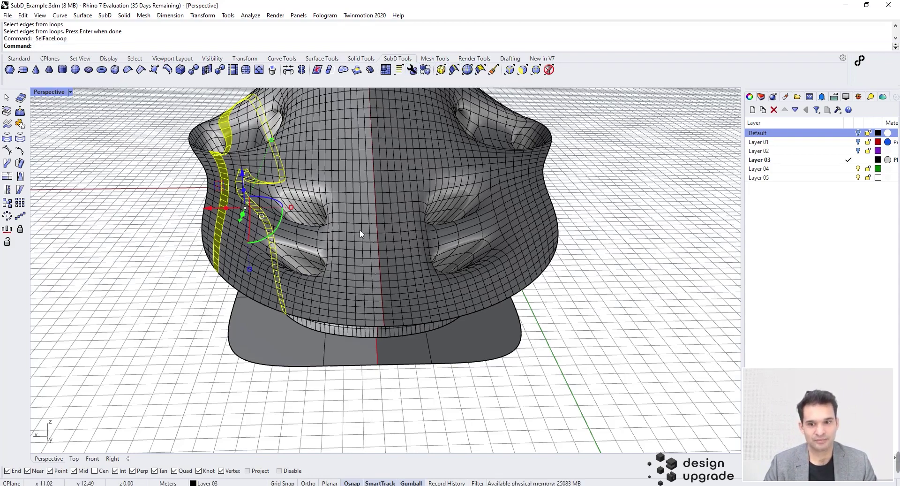
scroll(361, 233, "up", 4)
right_click_drag(371, 261, 371, 242)
scroll(253, 315, "up", 3)
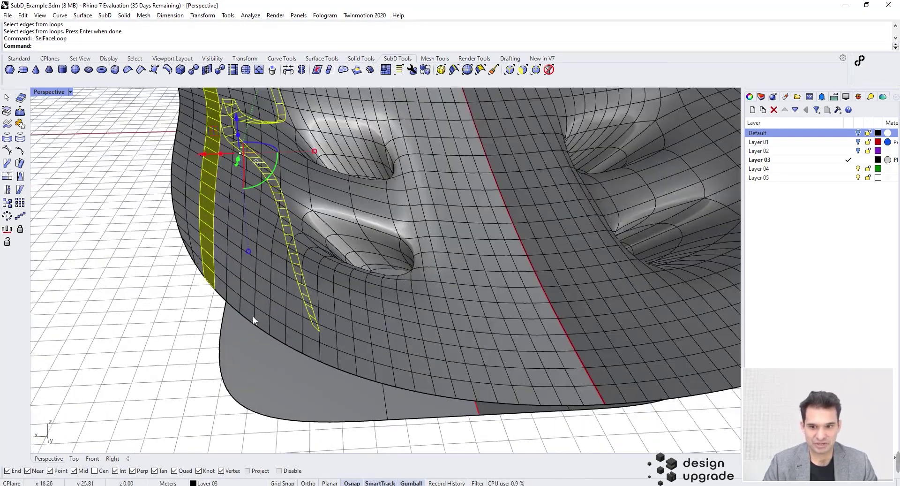
key("Return")
scroll(266, 331, "down", 3)
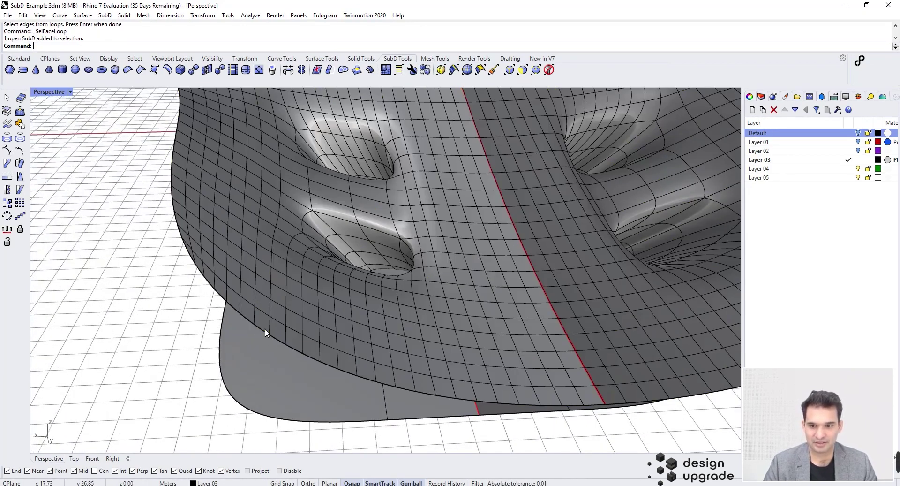
scroll(245, 331, "down", 2)
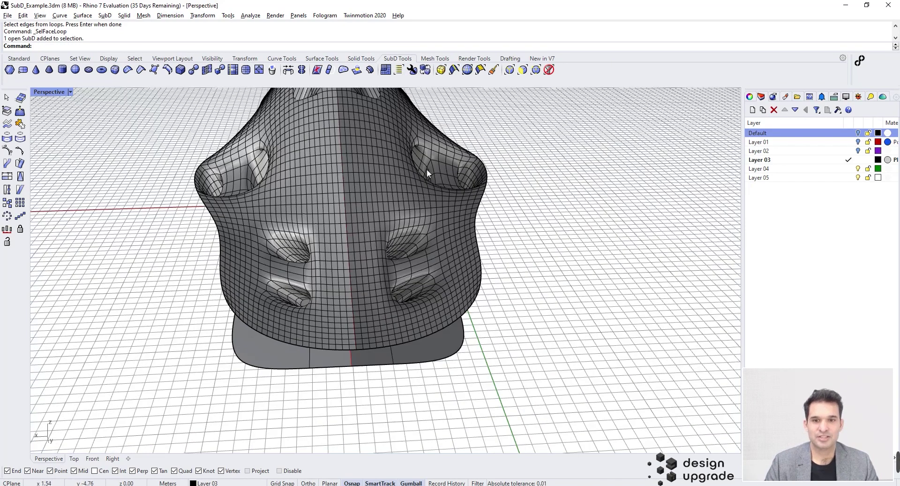
left_click(480, 70)
left_click(283, 236)
key("Escape")
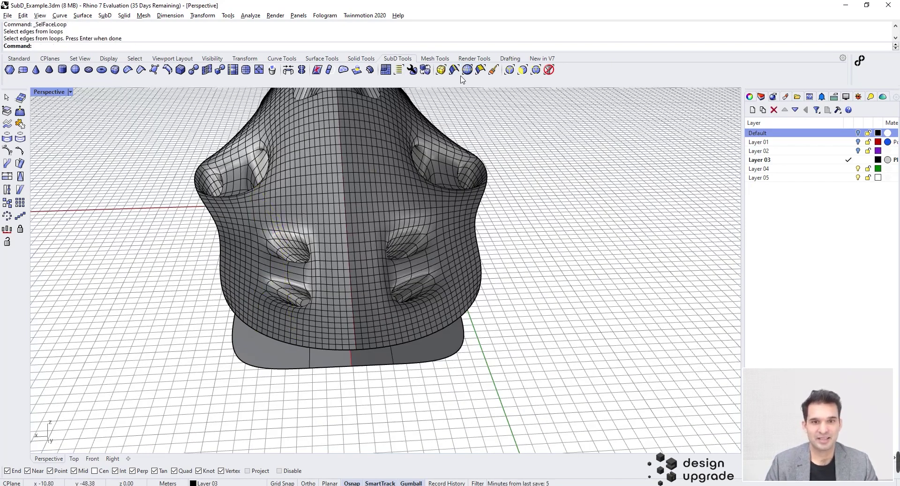
Start SelFaceLoop and pick two lengthwise face loops, a few faces apart, at the roof's curved front edge
left_click(485, 73)
scroll(211, 328, "up", 5)
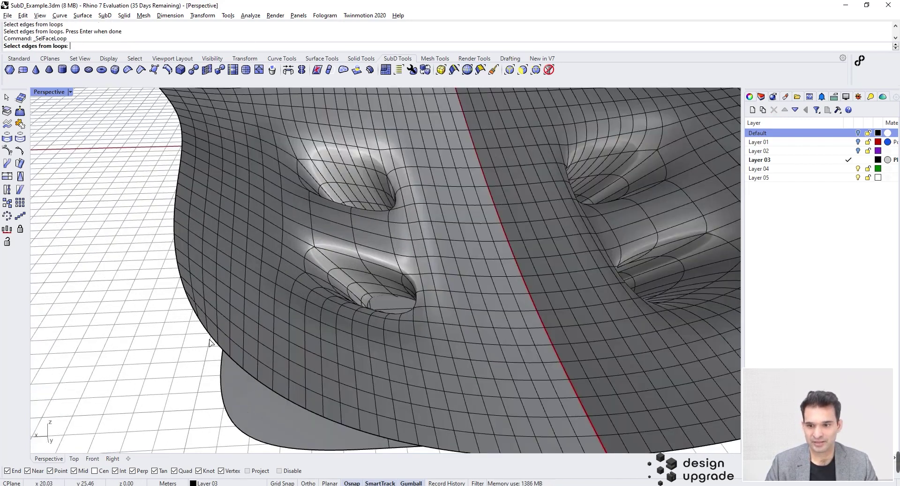
left_click(209, 343)
scroll(210, 342, "down", 5)
scroll(234, 347, "up", 2)
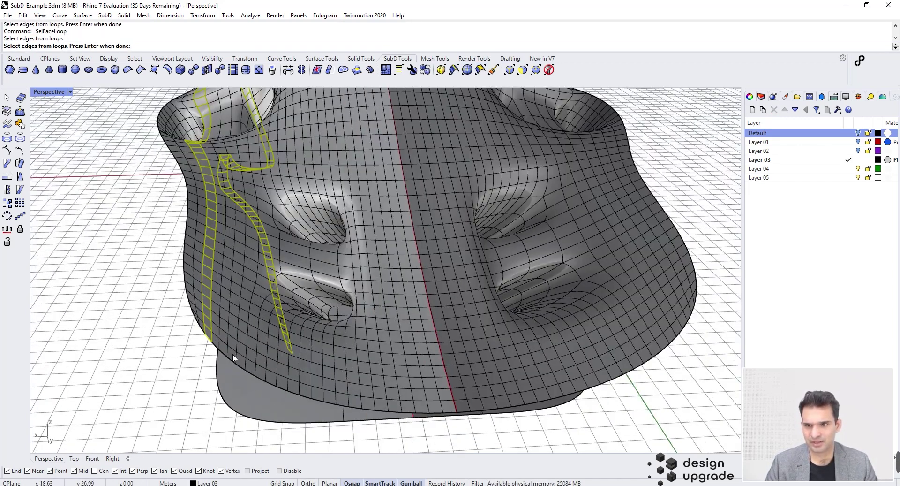
scroll(233, 361, "up", 2)
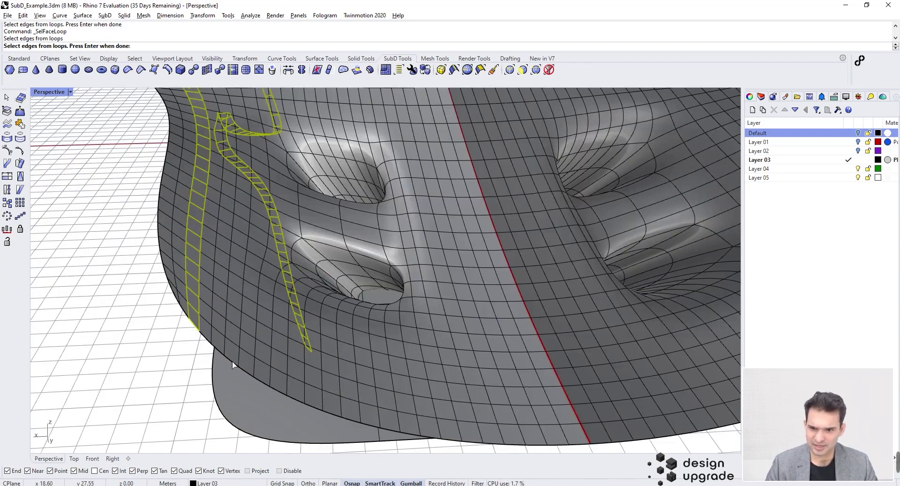
left_click(233, 363)
scroll(237, 367, "up", 3)
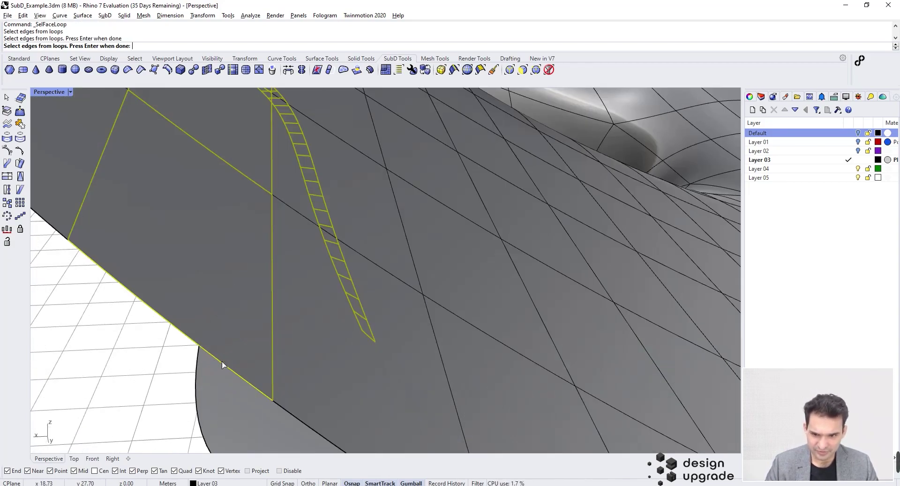
Add face loops to the selection from the shell's inner floor, between the bases of the leaning struts
scroll(229, 363, "down", 10)
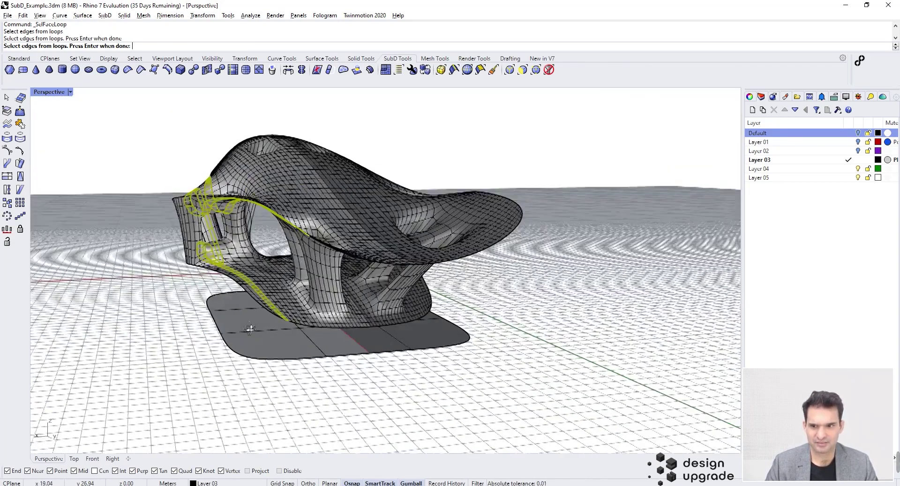
right_click_drag(250, 329, 307, 286)
scroll(307, 286, "up", 8)
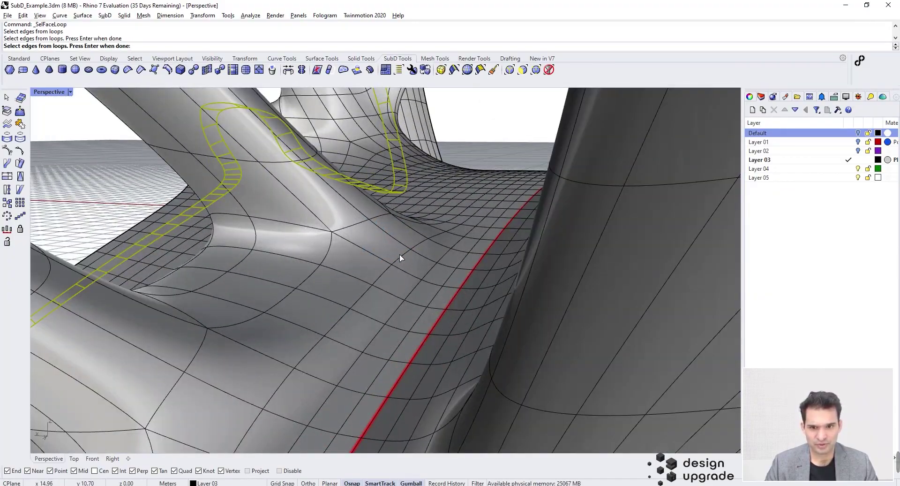
left_click(400, 255)
scroll(398, 291, "down", 8)
right_click_drag(398, 291, 445, 217)
scroll(390, 306, "up", 3)
scroll(390, 297, "down", 8)
scroll(445, 217, "up", 8)
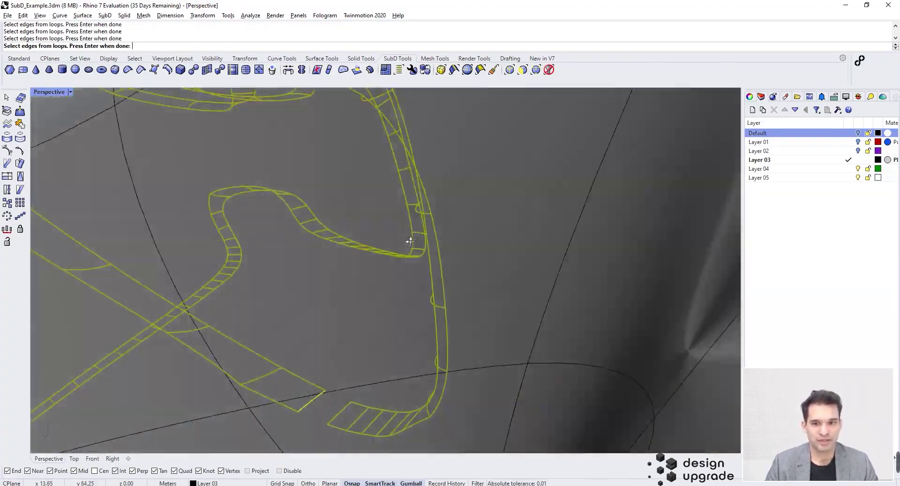
Add a second face loop around the large side opening, picked on the floor near the support's base
right_click_drag(408, 238, 270, 250)
scroll(269, 249, "down", 5)
scroll(484, 249, "up", 8)
right_click_drag(399, 206, 322, 214)
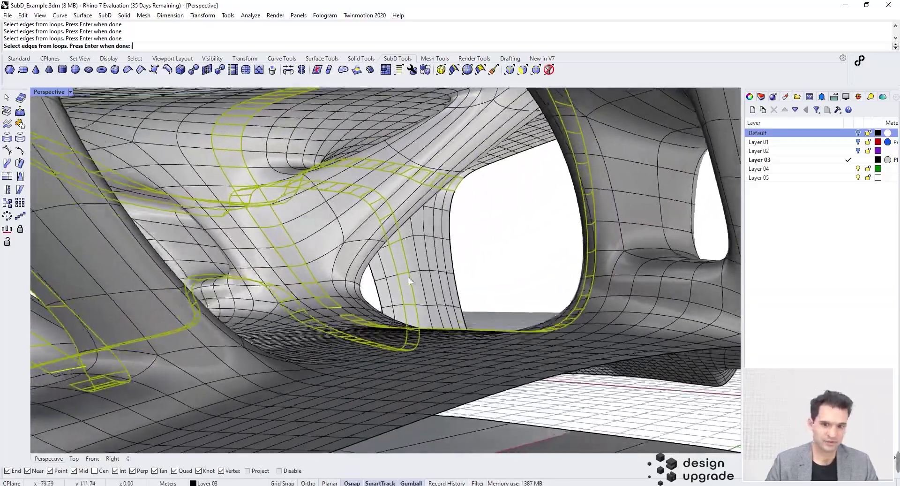
right_click_drag(409, 281, 356, 302)
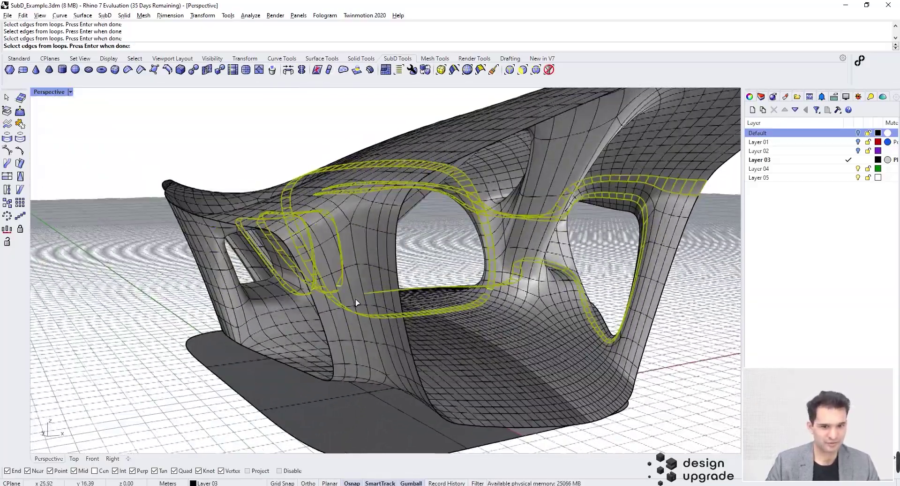
scroll(514, 287, "up", 5)
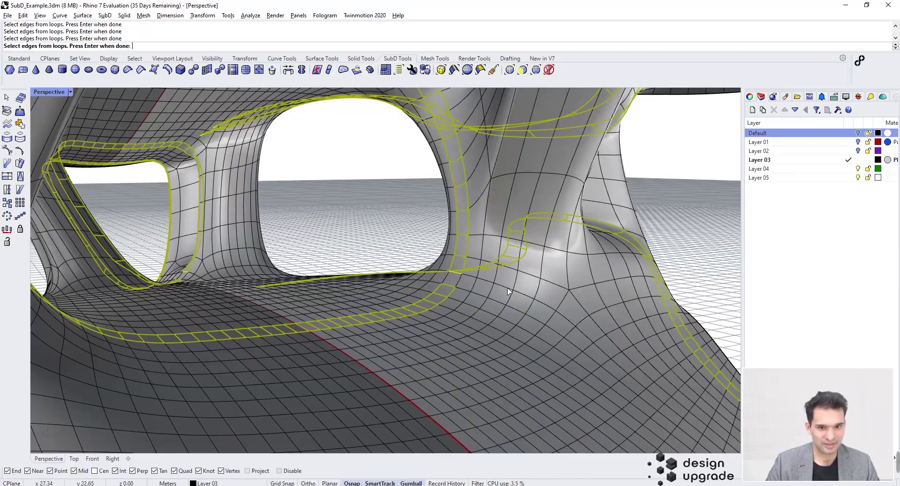
left_click(503, 292)
Add the face loop curving from the roof's front edge around the lower front opening to the selection
scroll(503, 293, "down", 8)
right_click_drag(504, 293, 280, 311)
scroll(280, 311, "up", 8)
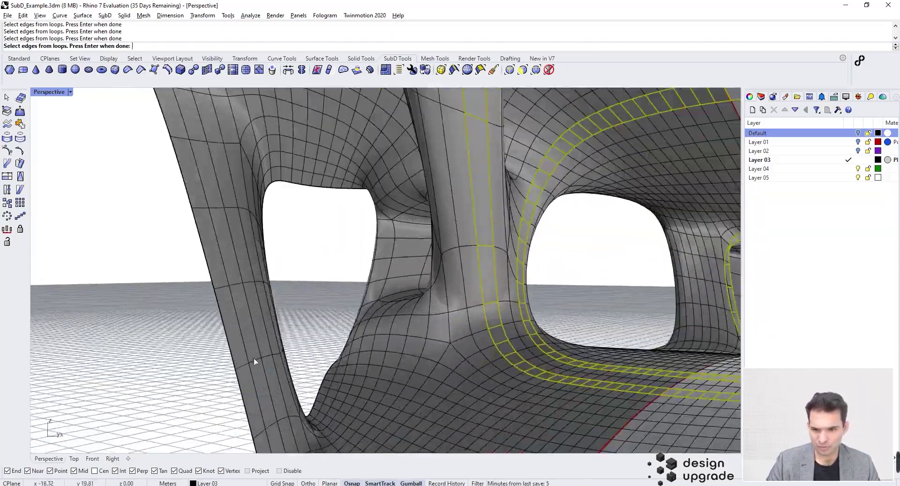
scroll(255, 359, "down", 8)
right_click_drag(255, 358, 378, 341)
scroll(325, 207, "down", 5)
right_click_drag(352, 305, 356, 256)
scroll(334, 394, "up", 4)
scroll(363, 329, "up", 4)
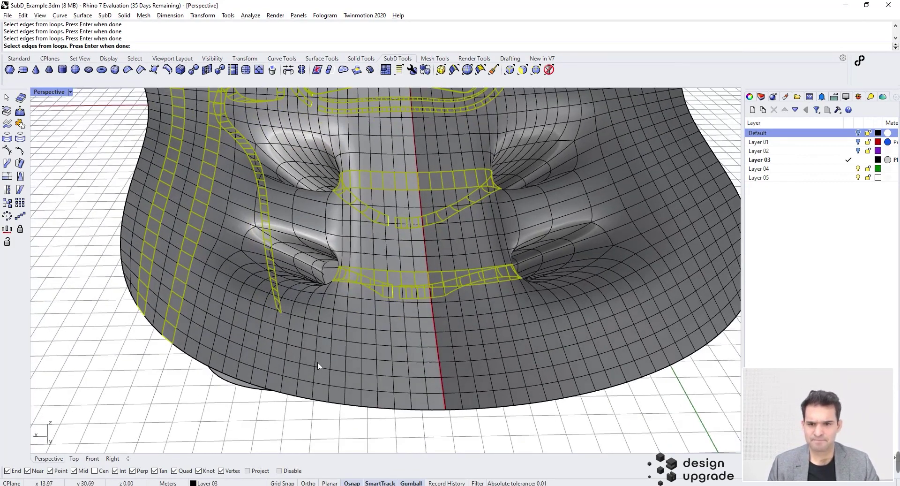
right_click_drag(243, 382, 319, 289)
scroll(260, 238, "up", 4)
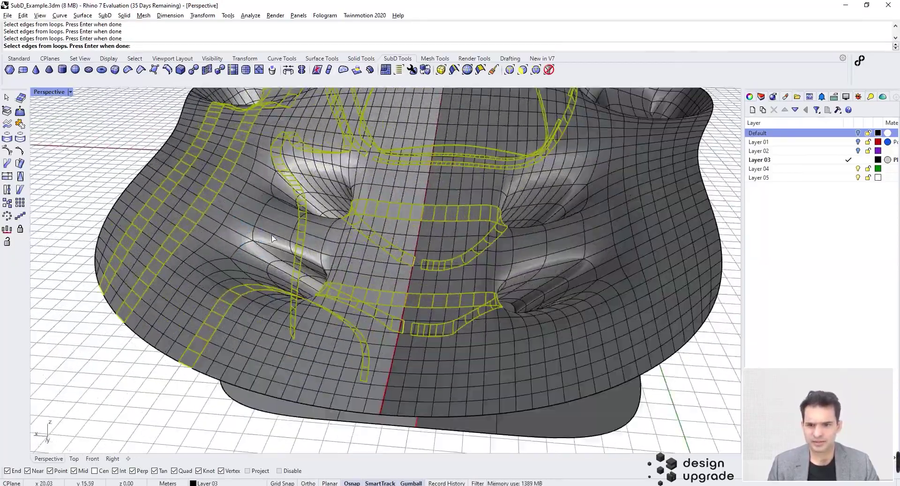
Add a face loop running from the upper front opening along the roof toward the tall end
mouse_move(272, 238)
right_mouse_down()
mouse_move(281, 274)
mouse_move(283, 249)
right_mouse_up()
scroll(289, 233, "down", 4)
right_click_drag(300, 197, 400, 368)
scroll(327, 212, "up", 5)
scroll(317, 214, "down", 5)
scroll(401, 364, "up", 3)
scroll(429, 369, "down", 7)
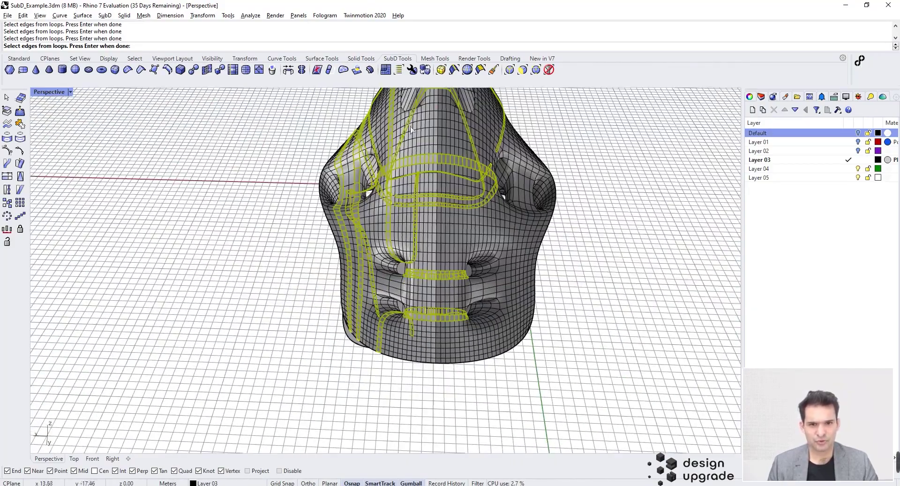
Add the lengthwise face loop near the centre crease to the selection from the roof's front edge
right_click_drag(434, 269, 433, 244)
scroll(432, 336, "up", 6)
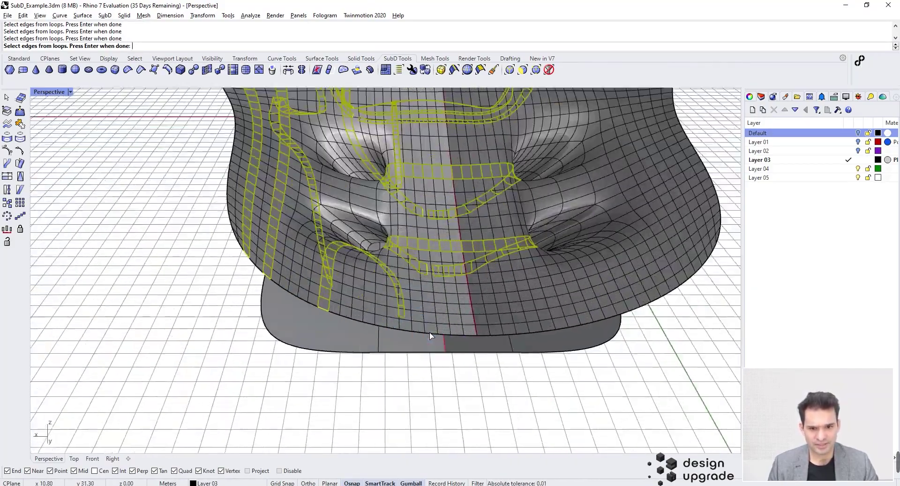
left_click(430, 335)
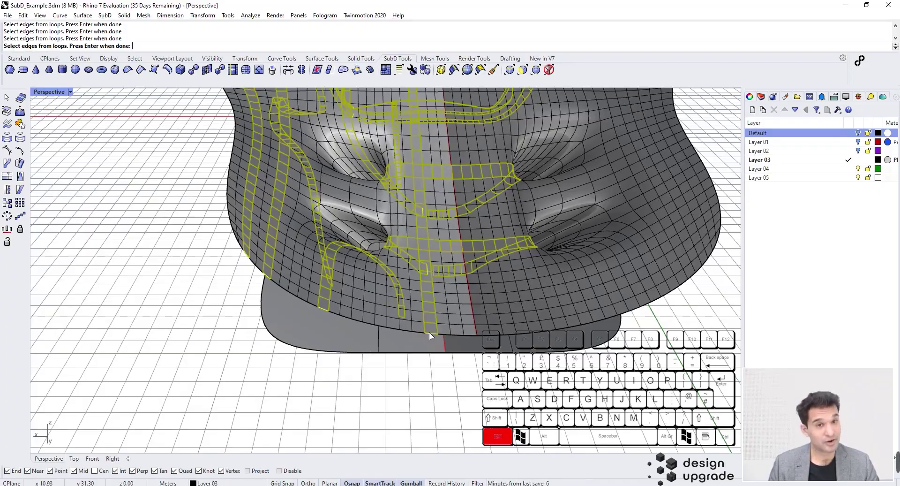
scroll(429, 336, "down", 3)
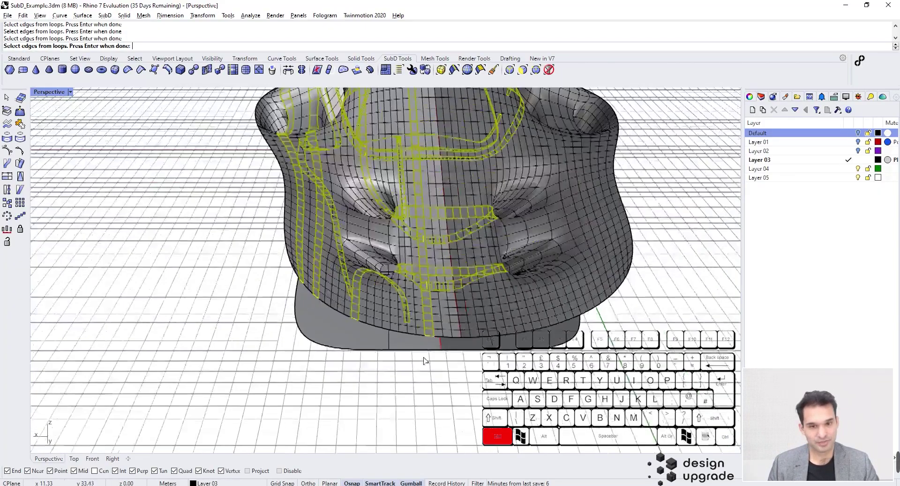
Examine the selected face loops over the whole shell from above and close to the front edge
right_click_drag(425, 362, 438, 377)
scroll(429, 377, "down", 6)
scroll(474, 182, "up", 6)
scroll(474, 182, "up", 3)
right_click_drag(474, 182, 453, 244)
scroll(458, 176, "down", 5)
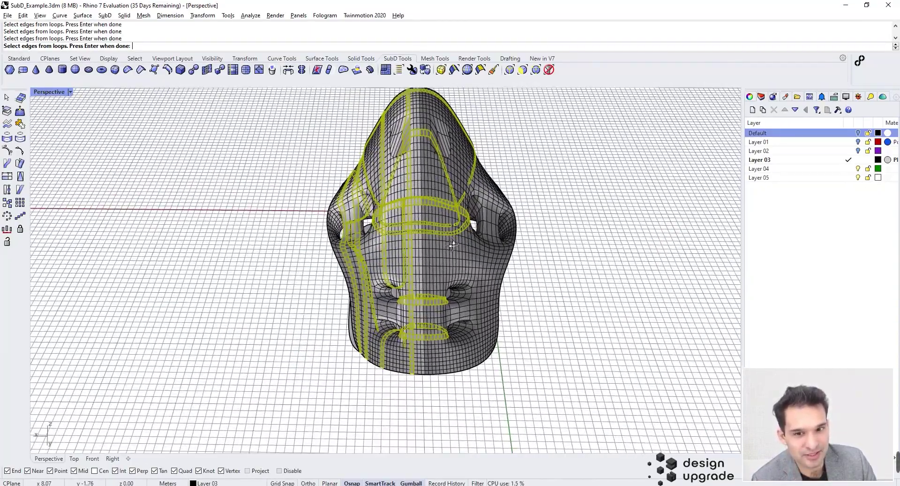
scroll(442, 369, "up", 4)
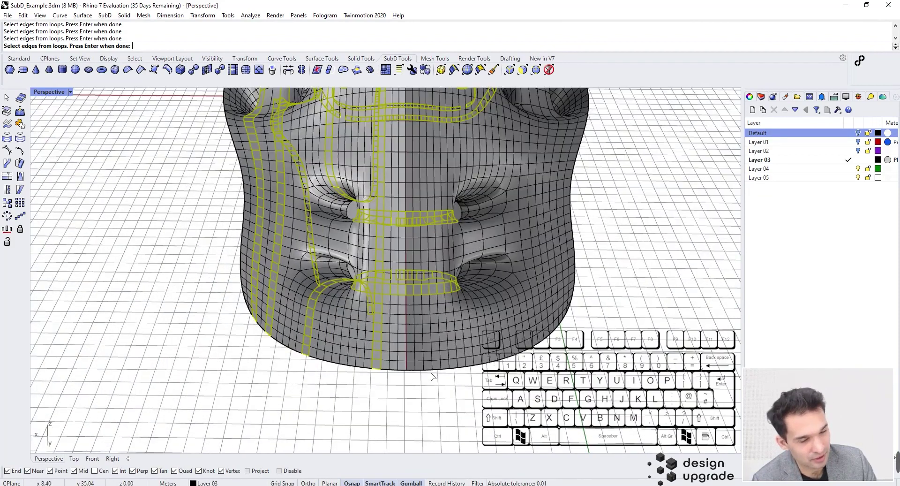
Add the lengthwise face loop on the other side of the centre crease to the selection from the roof's front edge
key("Escape")
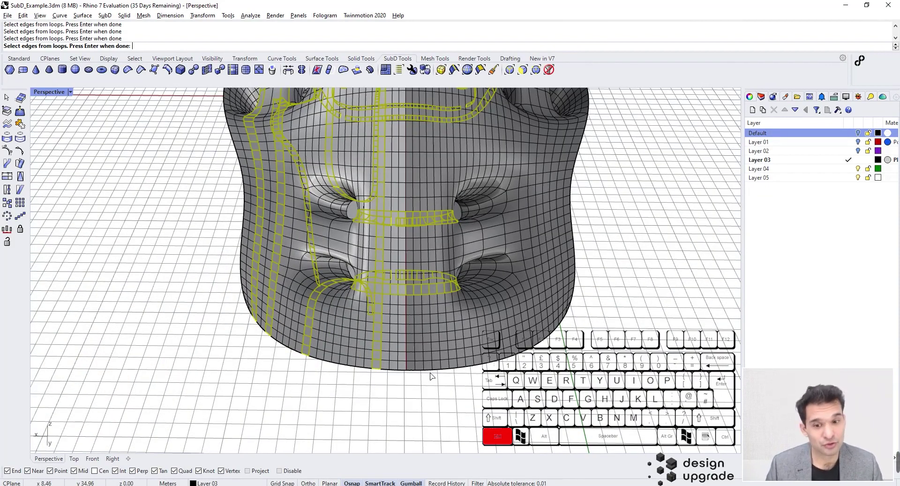
scroll(429, 376, "up", 3)
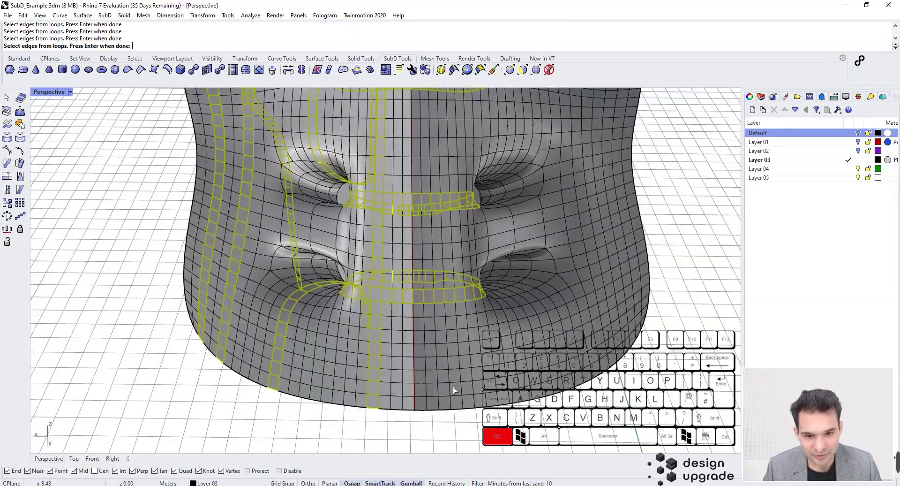
scroll(450, 411, "down", 3)
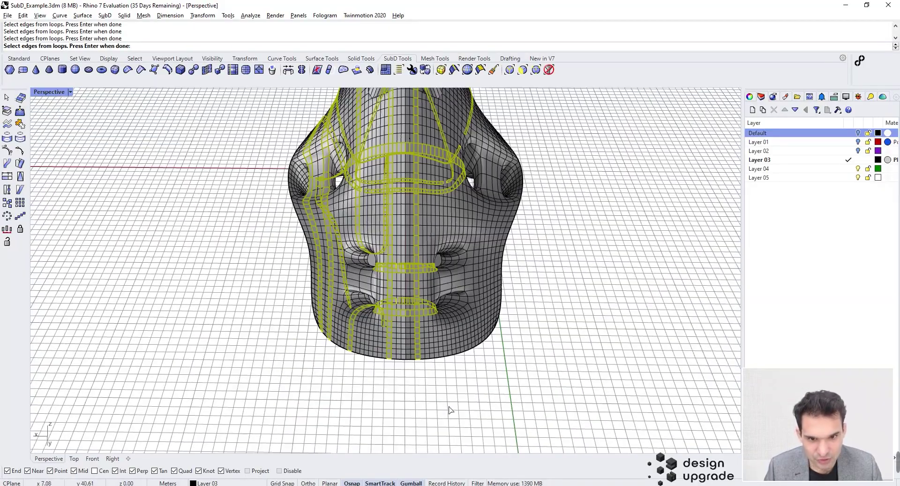
Add the matching face loops along the opposite flank and around the opposite lower front opening to mirror the selection
mouse_move(415, 322)
right_mouse_down()
mouse_move(416, 269)
mouse_move(413, 293)
mouse_move(425, 319)
mouse_move(417, 326)
right_mouse_up()
scroll(417, 330, "up", 3)
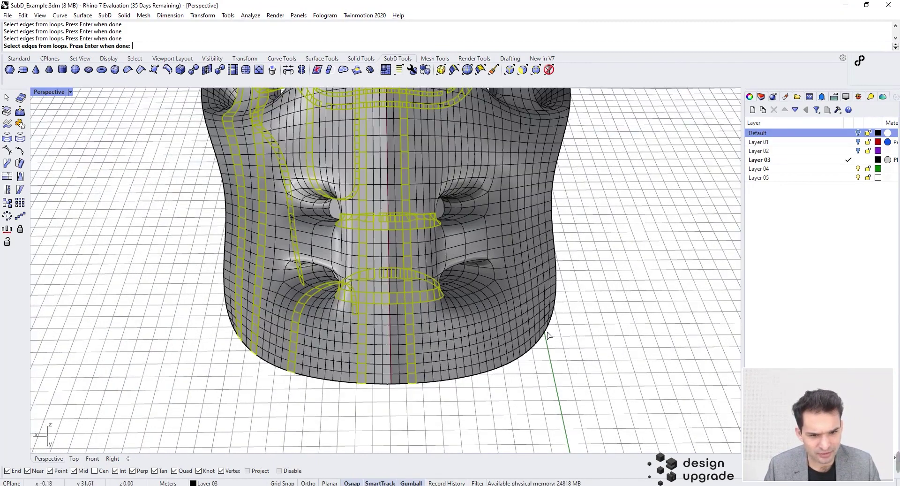
scroll(549, 334, "up", 2)
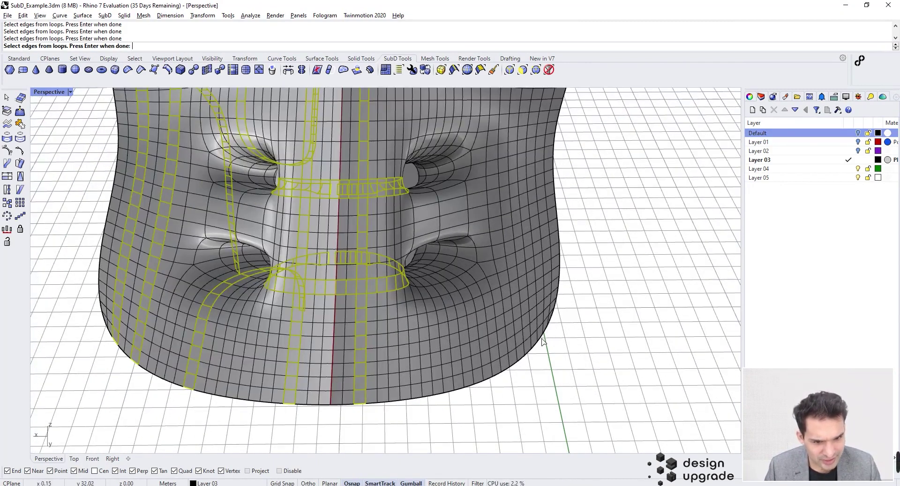
left_click(543, 339)
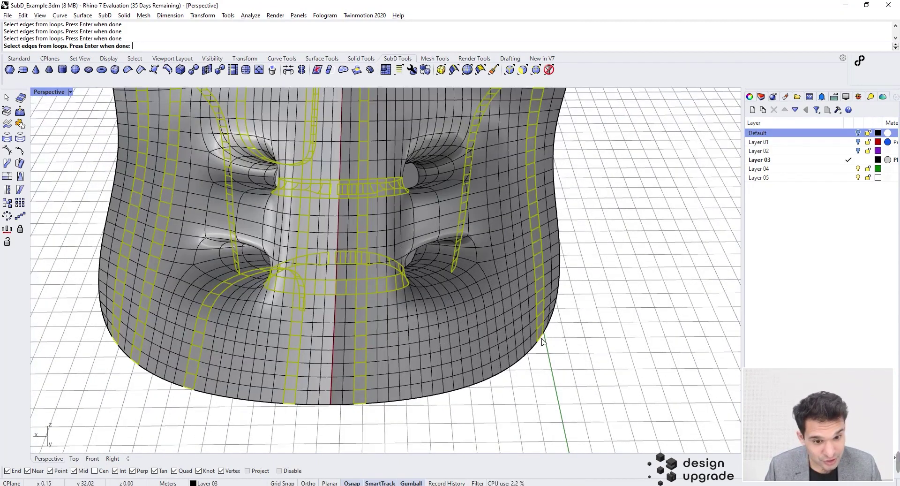
left_click(523, 360)
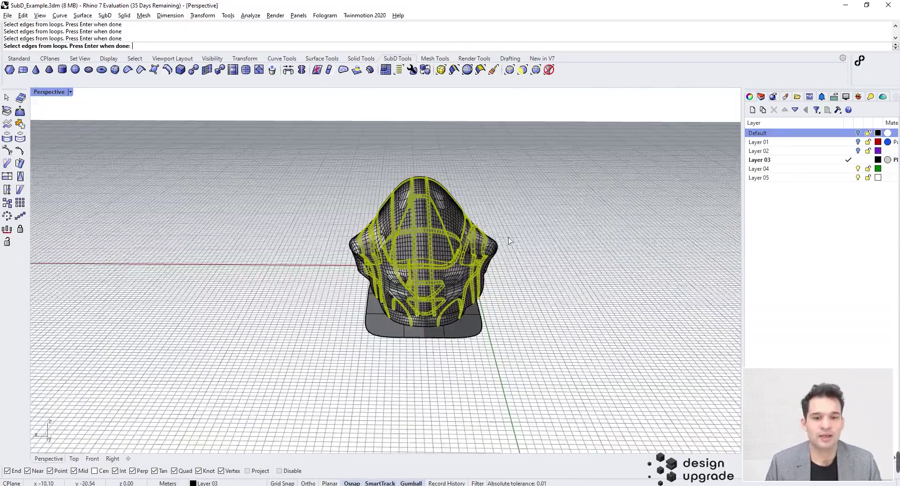
Deselect the newly added lengthwise face loop beside the centre crease at the roof's front edge, and add it back to the selection
scroll(508, 241, "up", 4)
mouse_move(509, 241)
right_mouse_down()
mouse_move(503, 282)
mouse_move(503, 256)
right_mouse_up()
scroll(503, 256, "up", 5)
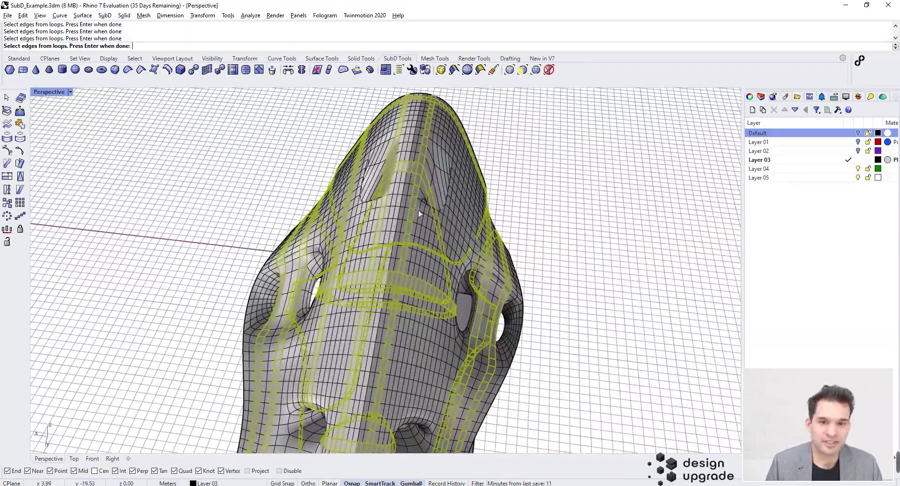
scroll(420, 182, "up", 3)
scroll(425, 177, "down", 8)
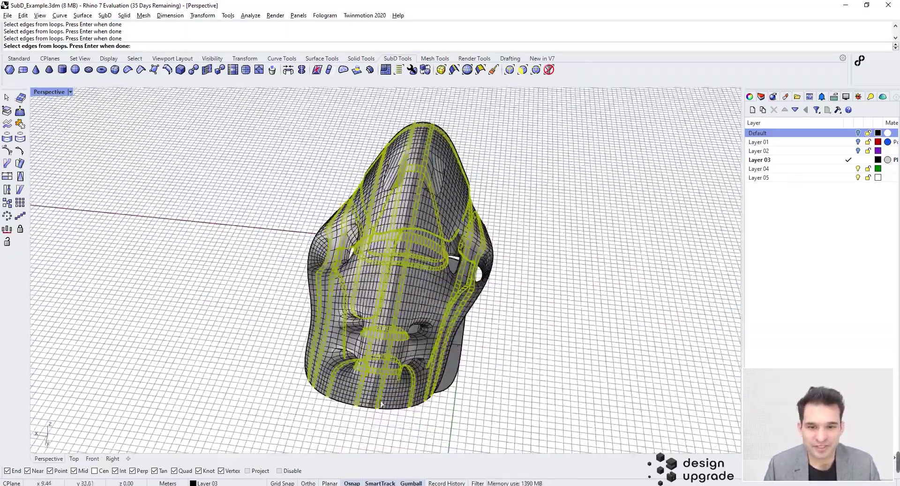
scroll(378, 402, "up", 7)
scroll(385, 405, "up", 2)
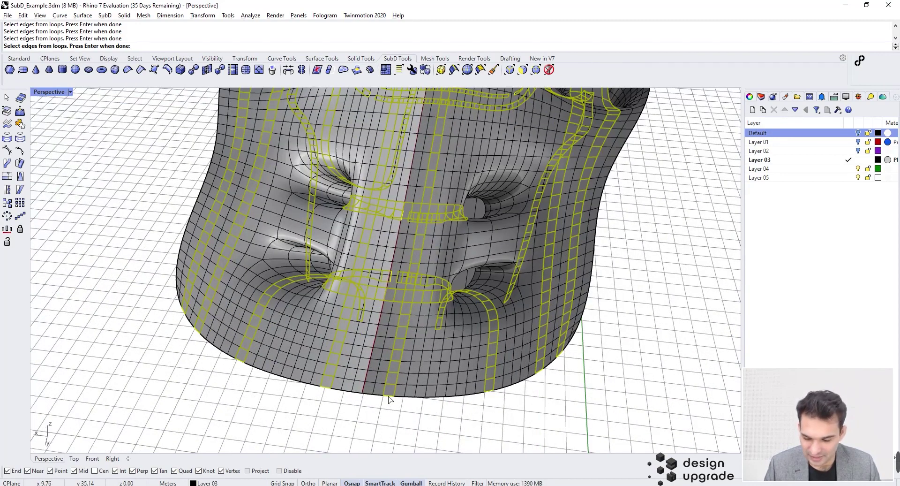
key("Escape")
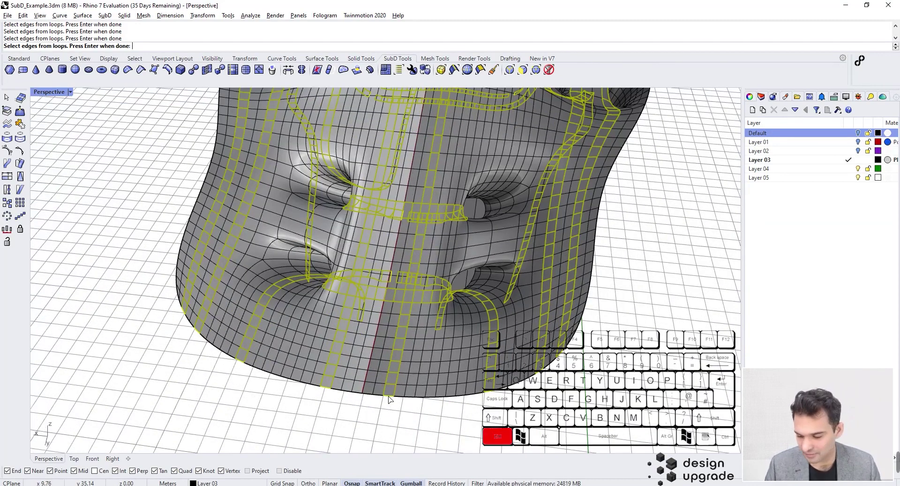
left_click(389, 399, "ctrl")
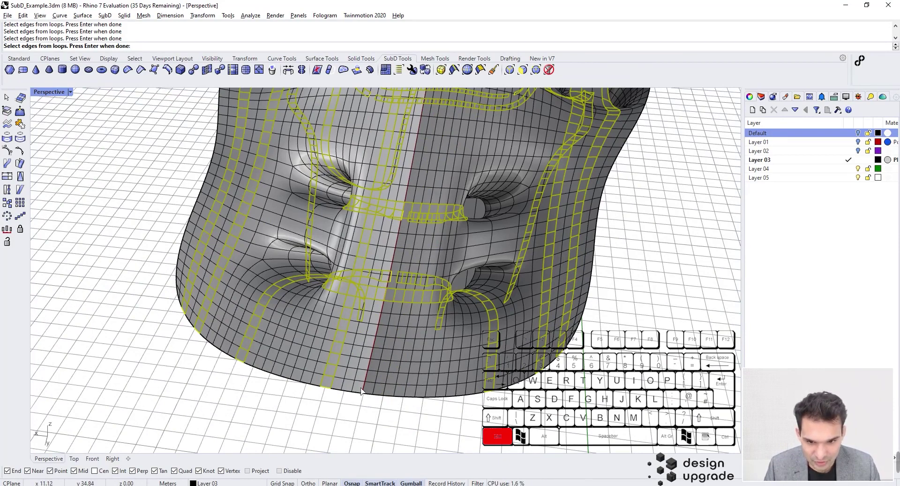
scroll(406, 408, "down", 7)
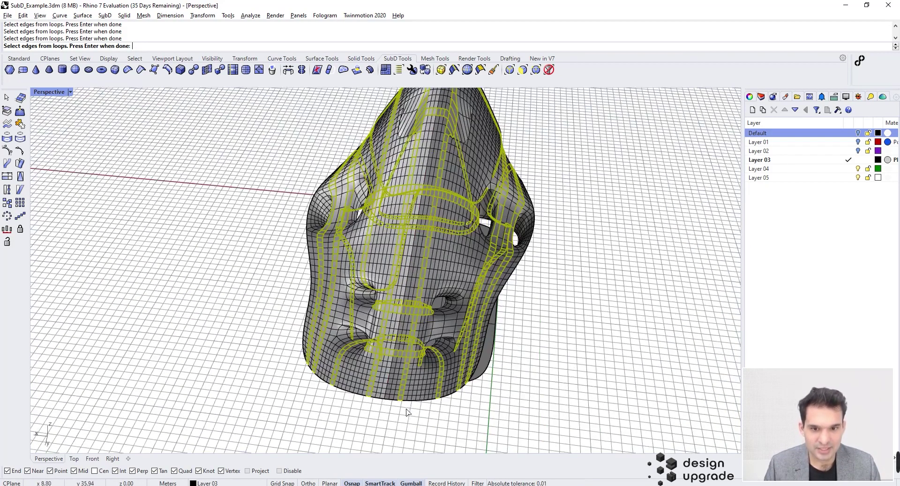
Finish the face loop selection and extract the selected faces from the shell with ExtractSrf
right_click_drag(408, 412, 436, 386)
key("Return")
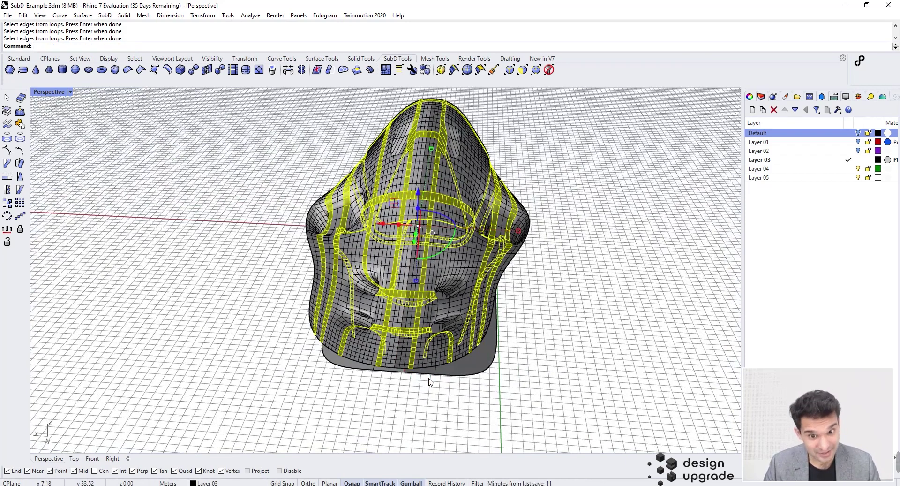
type("ExtractSrf")
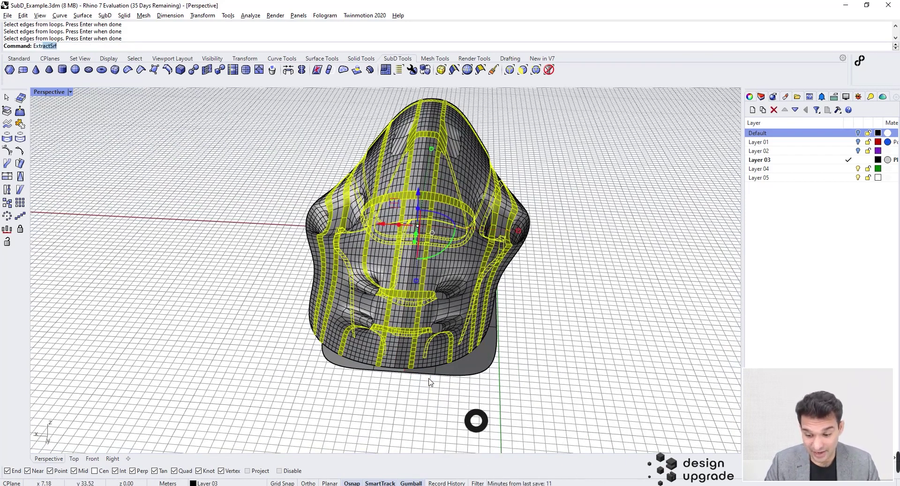
key("Return")
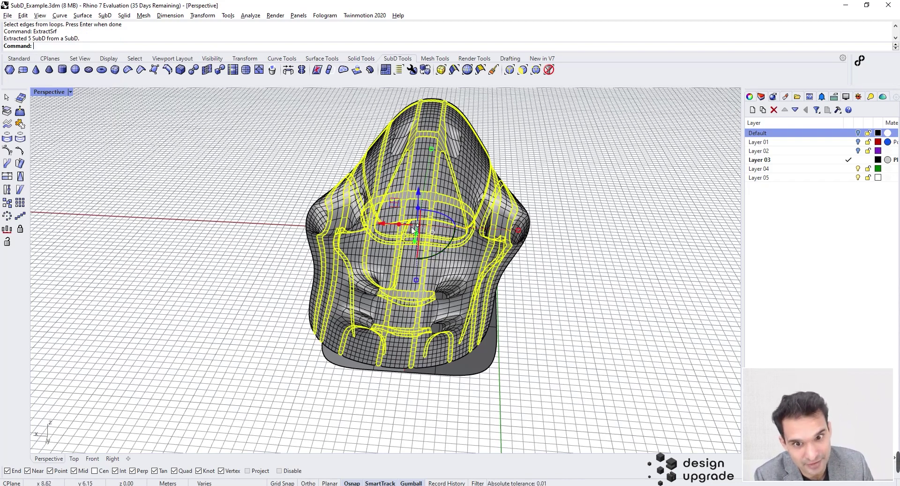
Move the extracted SubD strips to Layer 04 and deselect them
right_click_drag(484, 380, 490, 346)
left_click(797, 171)
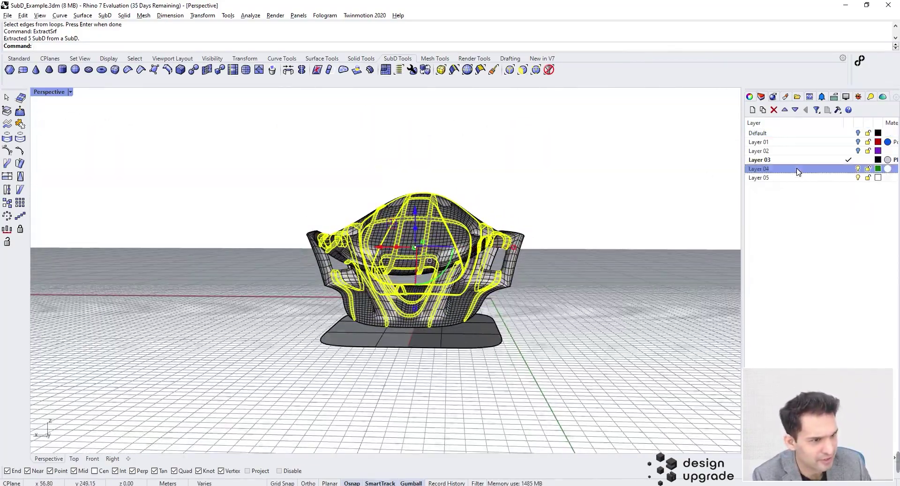
right_click(799, 171)
left_click(831, 331)
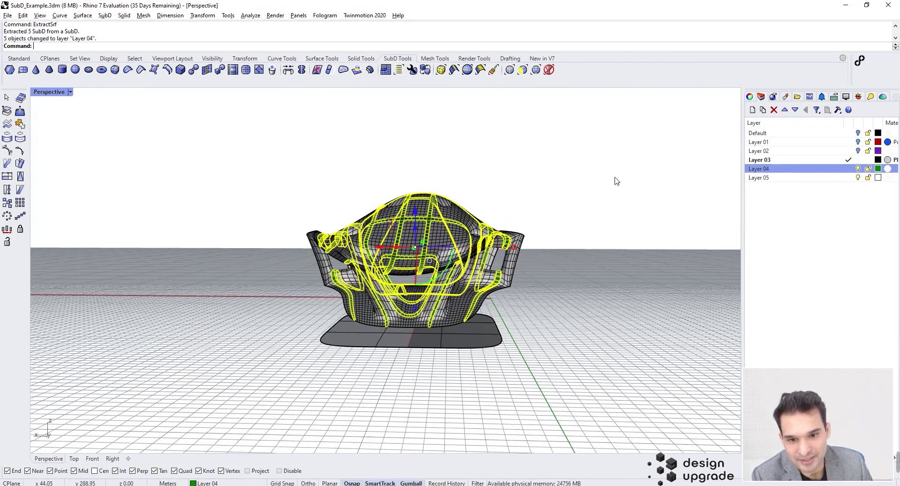
key("Escape")
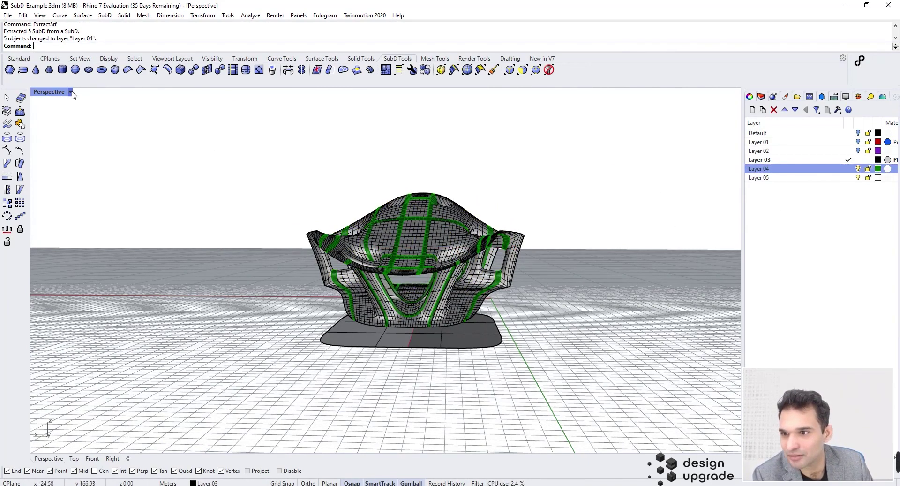
Set the viewport to Rendered display and examine the extracted strips around the pavilion's sides and front
left_click(71, 93)
left_click(80, 148)
right_click_drag(178, 220, 272, 220)
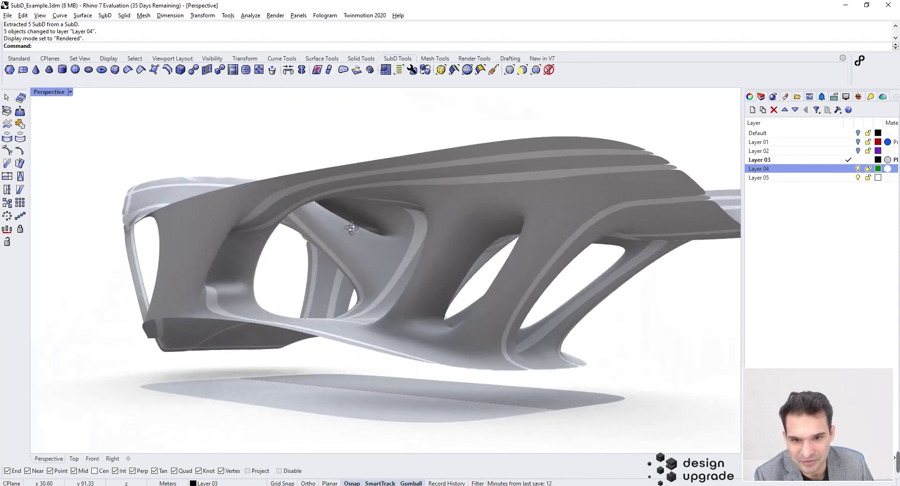
right_click_drag(351, 228, 225, 236)
scroll(226, 237, "up", 5)
right_click_drag(245, 266, 353, 264)
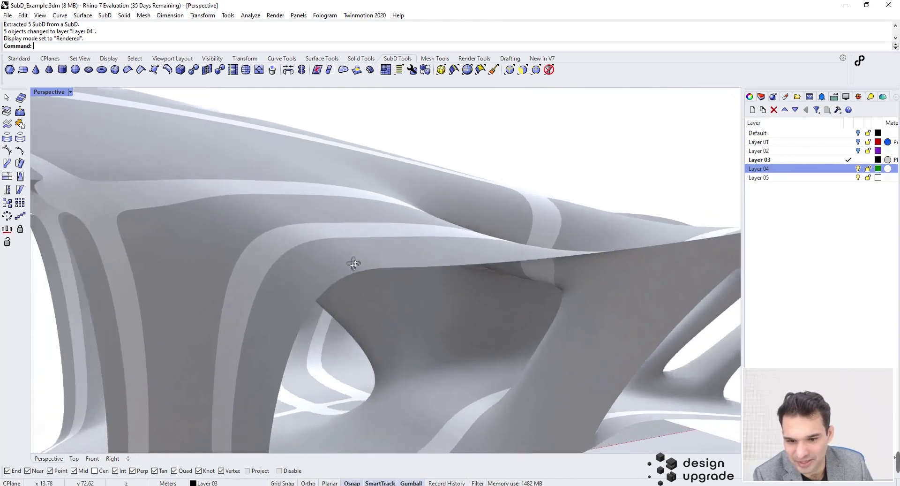
scroll(354, 263, "down", 5)
right_click_drag(466, 338, 283, 298)
scroll(277, 319, "down", 5)
scroll(282, 297, "up", 4)
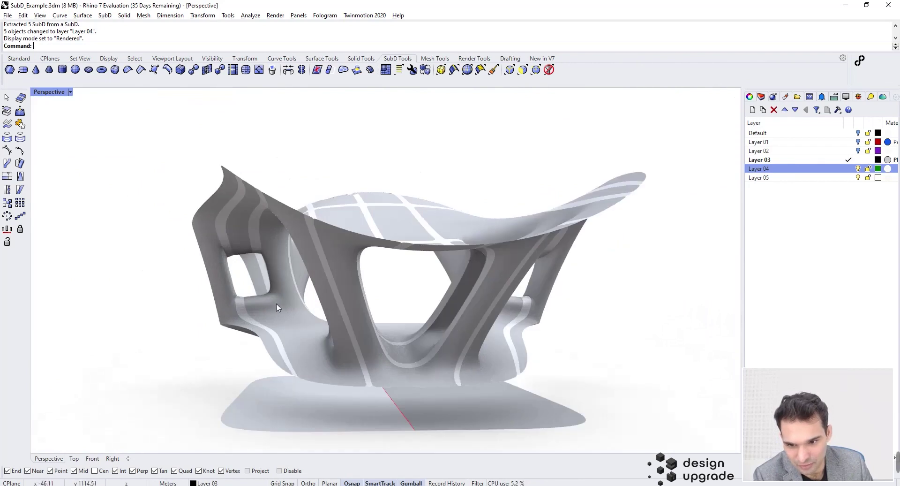
Return to Shaded display and select the face loops rising from the base's front edge beside the outer legs on both sides
left_click(70, 92)
left_click(106, 135)
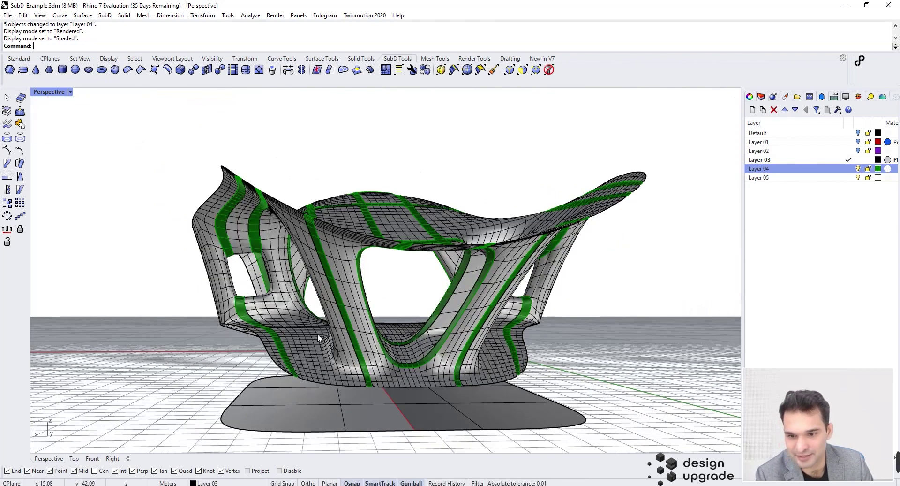
left_click(481, 70)
scroll(324, 399, "up", 5)
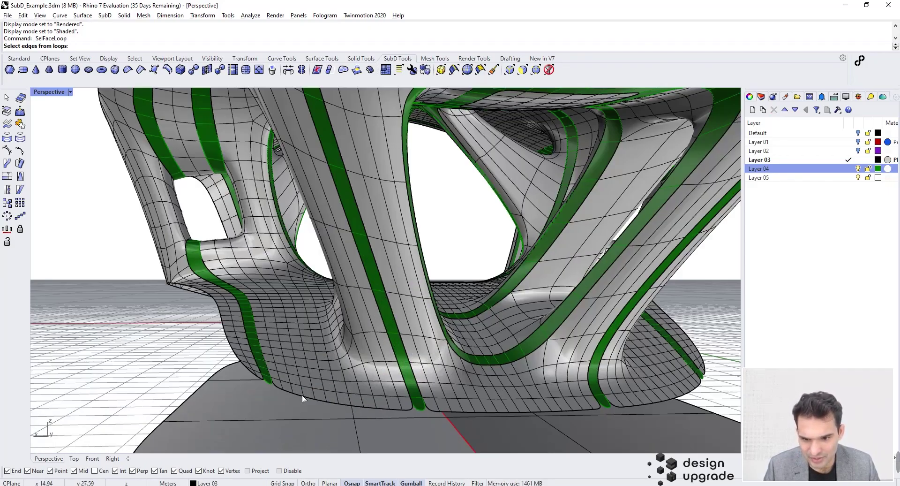
left_click(303, 398)
right_click_drag(275, 282, 507, 205)
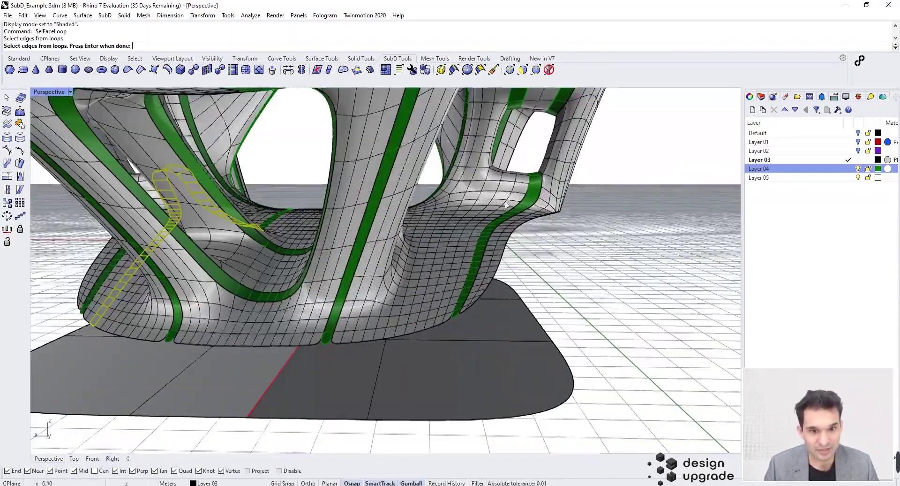
scroll(506, 205, "up", 2)
left_click(392, 388)
scroll(528, 262, "down", 5)
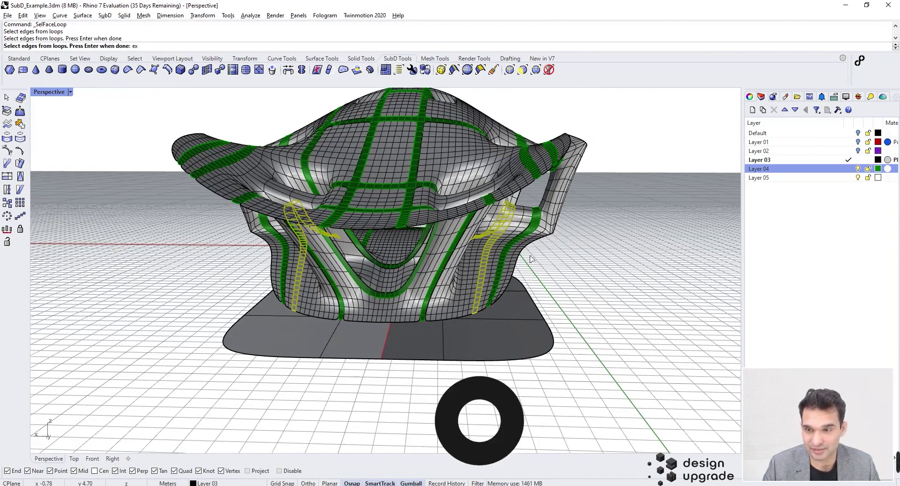
Extract the two selected base face loops with ExtractSrf and move the new strips to Layer 04
key("Return")
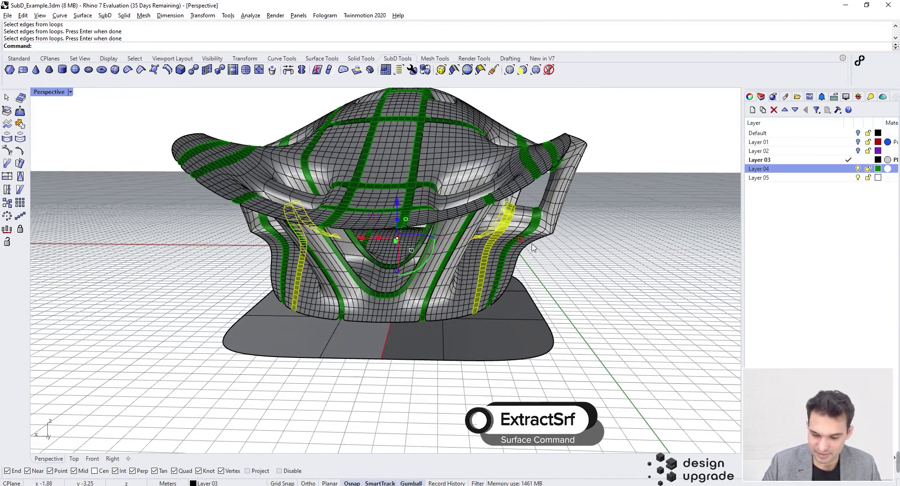
type("ExtractSrf")
key("Return")
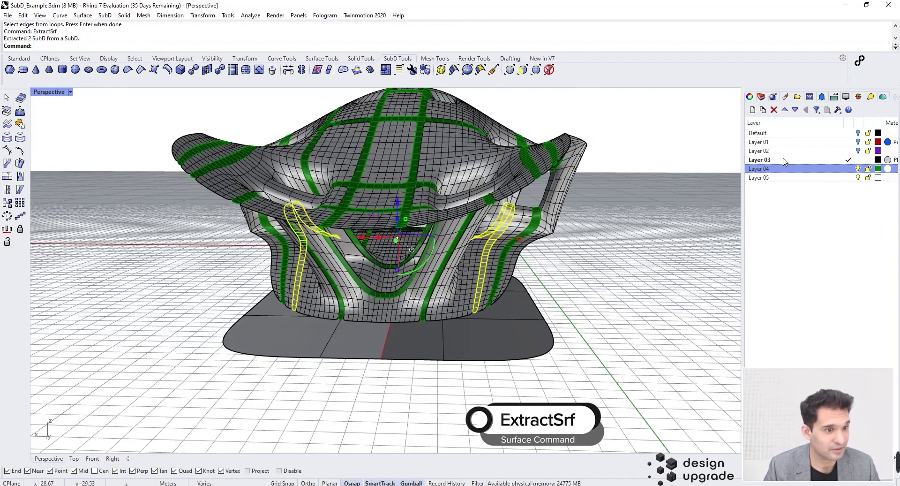
right_click(781, 172)
left_click(816, 333)
left_click(94, 112)
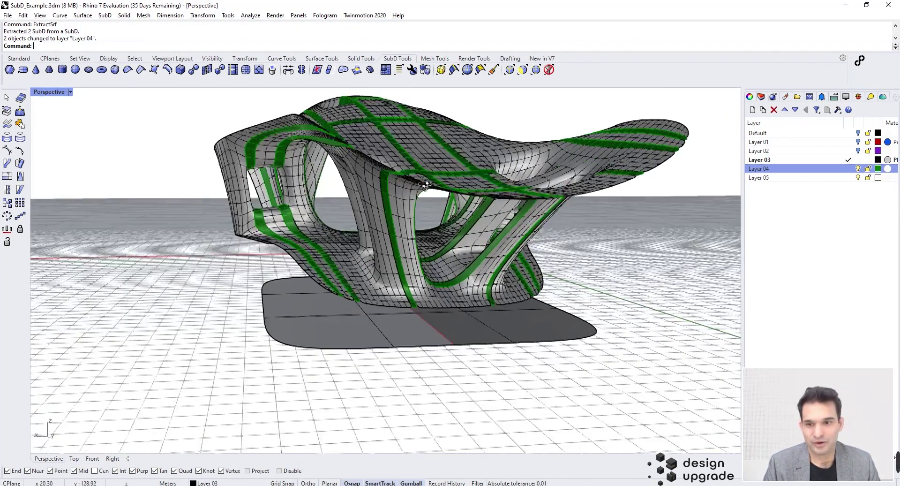
Set the viewport to Rendered display and examine the strips across the shell's exterior, interior and floor
right_click_drag(206, 136, 197, 128)
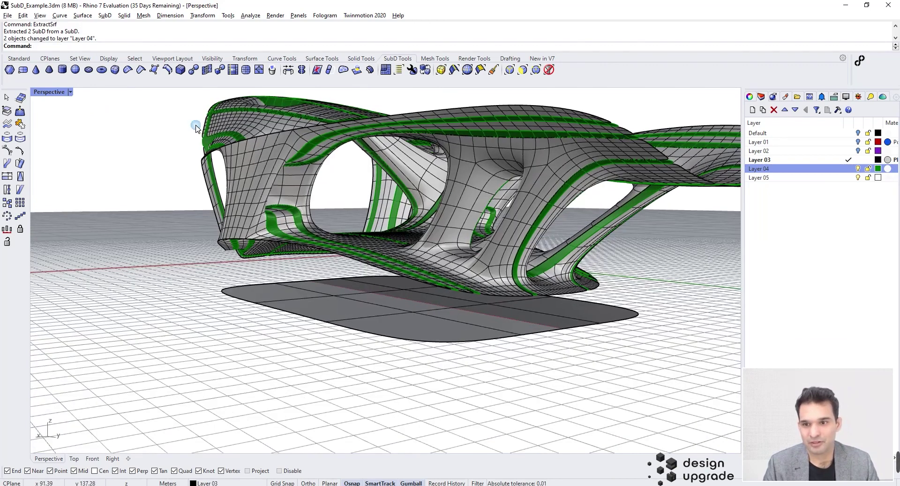
left_click(70, 92)
left_click(75, 144)
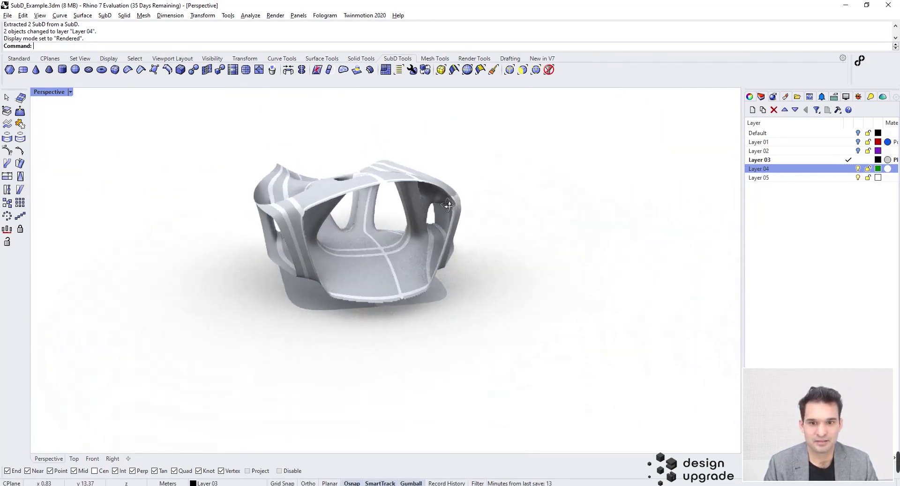
right_click_drag(317, 222, 314, 221)
scroll(313, 221, "up", 5)
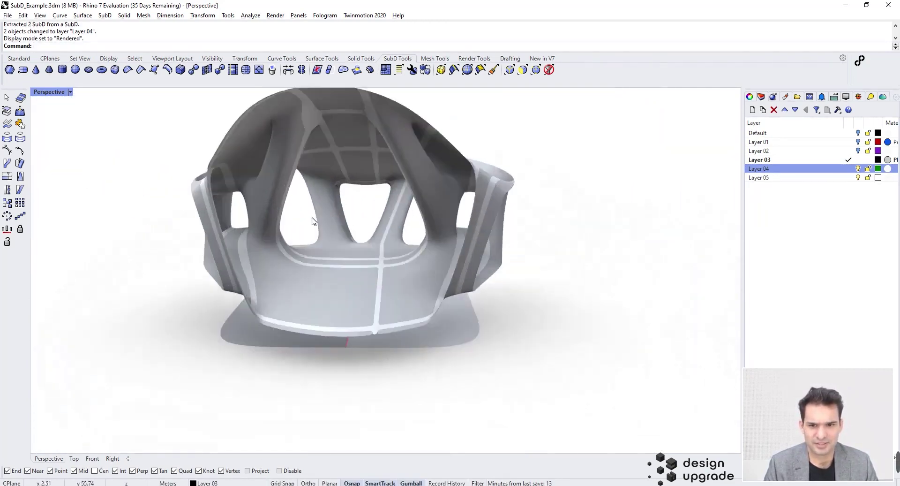
scroll(313, 221, "up", 4)
right_click_drag(390, 201, 340, 213)
scroll(336, 198, "up", 3)
scroll(393, 193, "down", 5)
right_click_drag(540, 207, 507, 257)
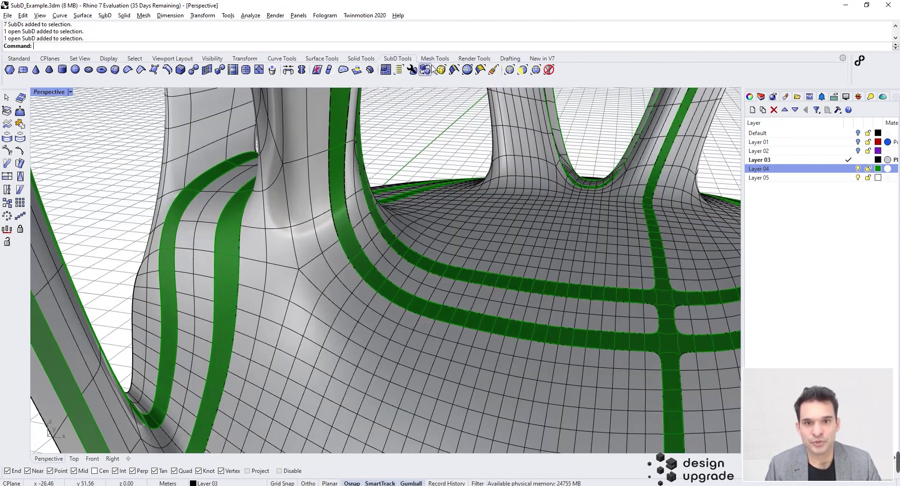
Select the face loop running from the inner floor strip up the leg beside the V-shaped opening
left_click(481, 70)
scroll(542, 186, "up", 3)
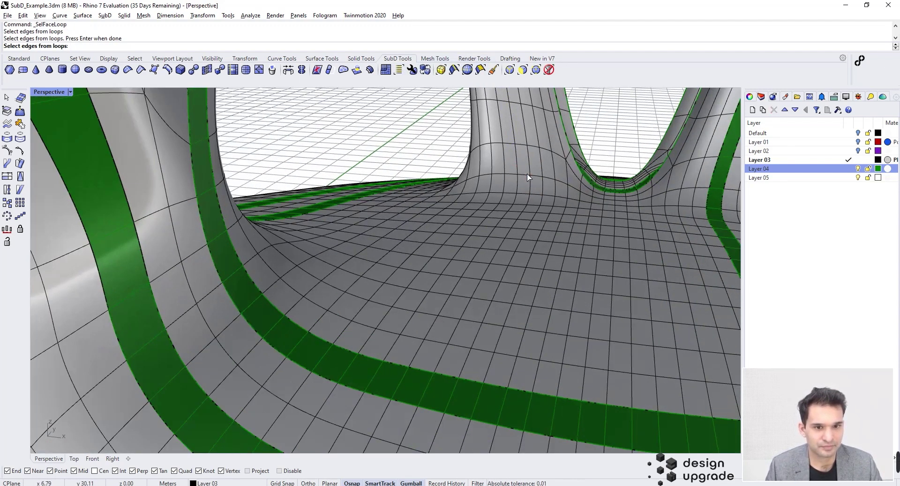
left_click(528, 176)
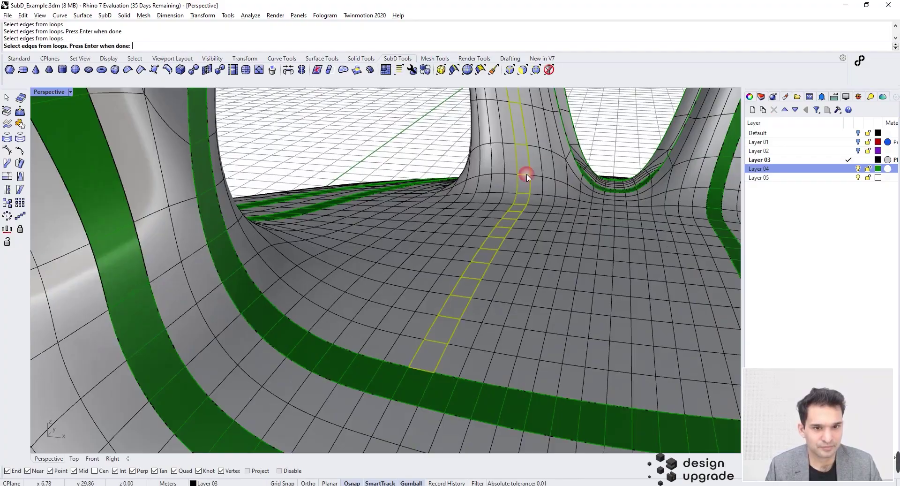
Extend the face-loop selection from the leg across the shell's ceiling and over the crossing strips to the outer rim
right_click_drag(529, 177, 557, 172)
scroll(425, 158, "up", 5)
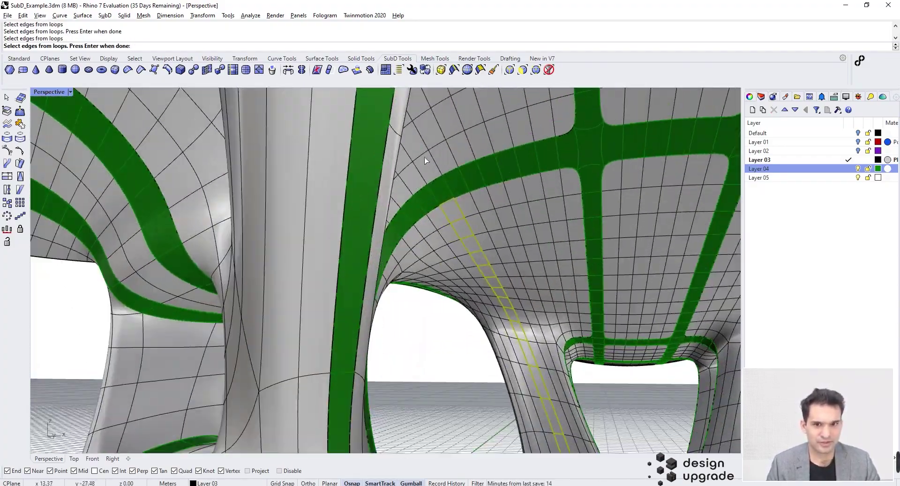
right_click_drag(444, 167, 415, 167)
scroll(443, 167, "down", 7)
scroll(443, 168, "up", 6)
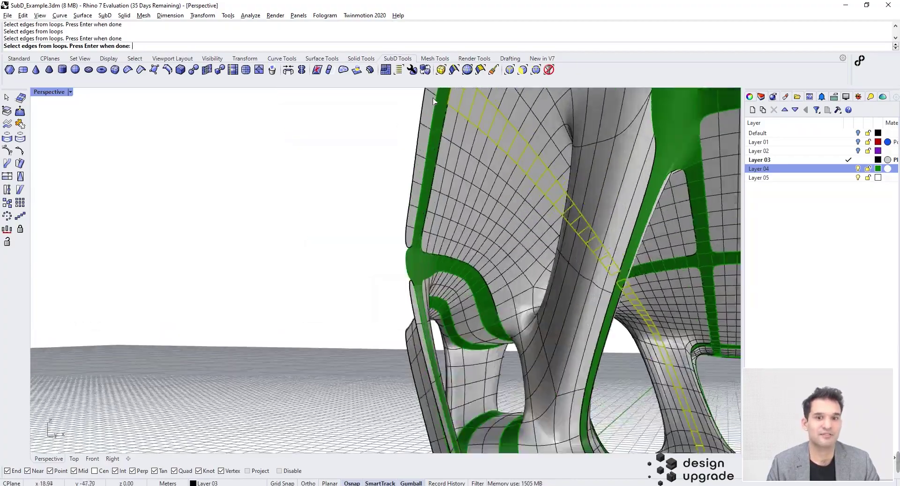
scroll(432, 101, "down", 5)
scroll(487, 258, "up", 5)
scroll(474, 257, "down", 5)
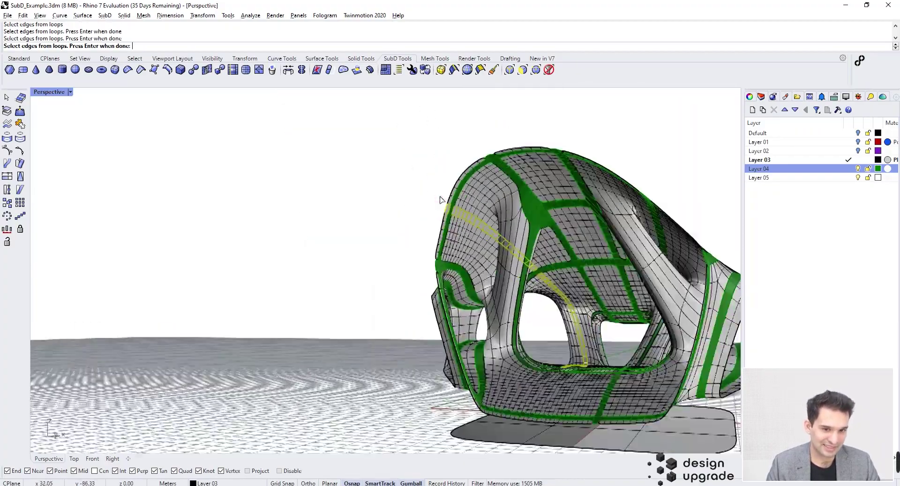
Add the aligned face loops between the floor strips and out to the base's front edge, completing the loop selection
scroll(537, 303, "up", 6)
left_click(548, 310)
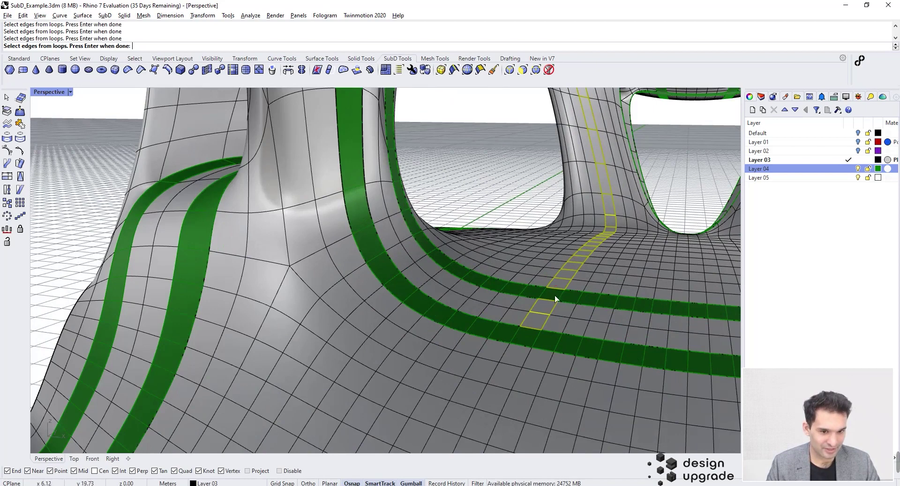
right_click_drag(513, 370, 492, 415)
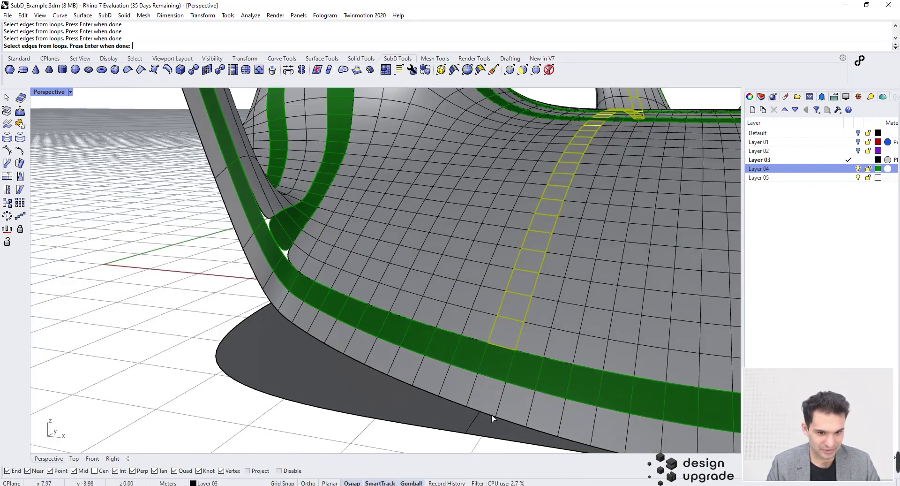
left_click(490, 413)
key("Return")
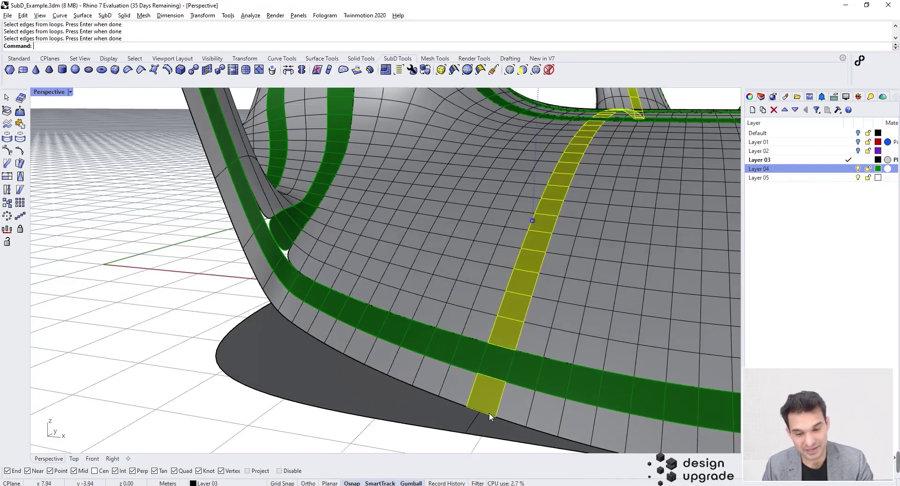
Extract the selected floor, leg and ceiling face loops with ExtractSrf and move the new strips to Layer 04
type("ExtractSrf")
key("Return")
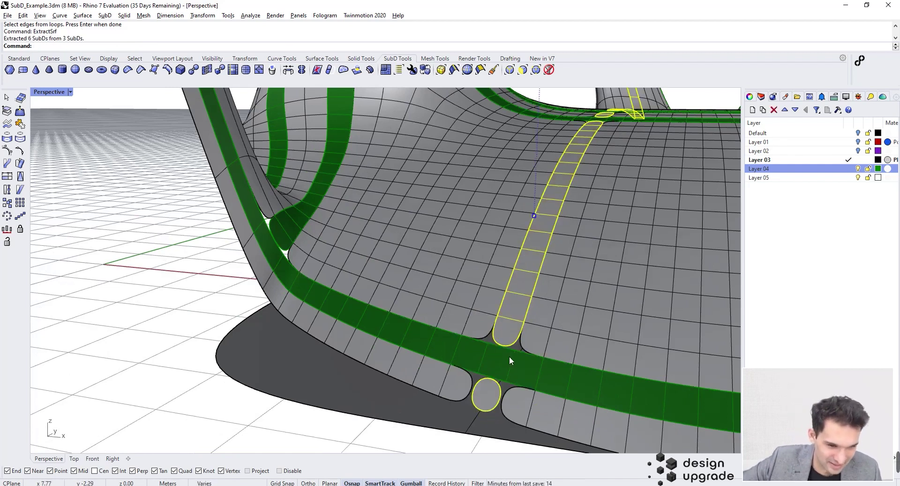
right_click_drag(498, 373, 496, 310)
scroll(496, 310, "down", 5)
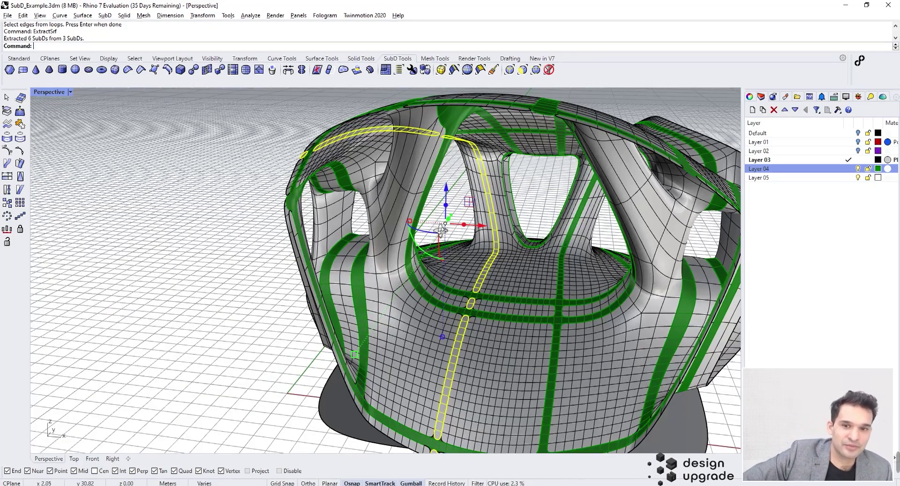
scroll(495, 304, "up", 6)
scroll(461, 185, "down", 4)
right_click_drag(461, 185, 451, 203)
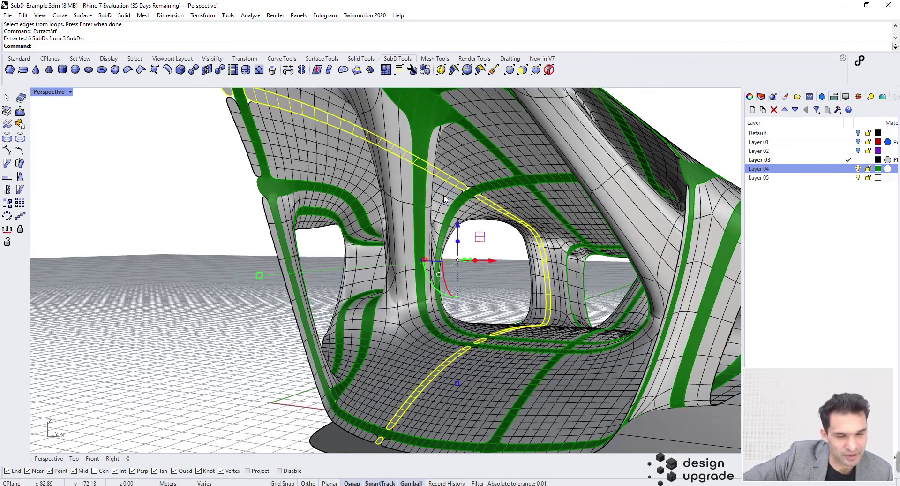
right_click(769, 171)
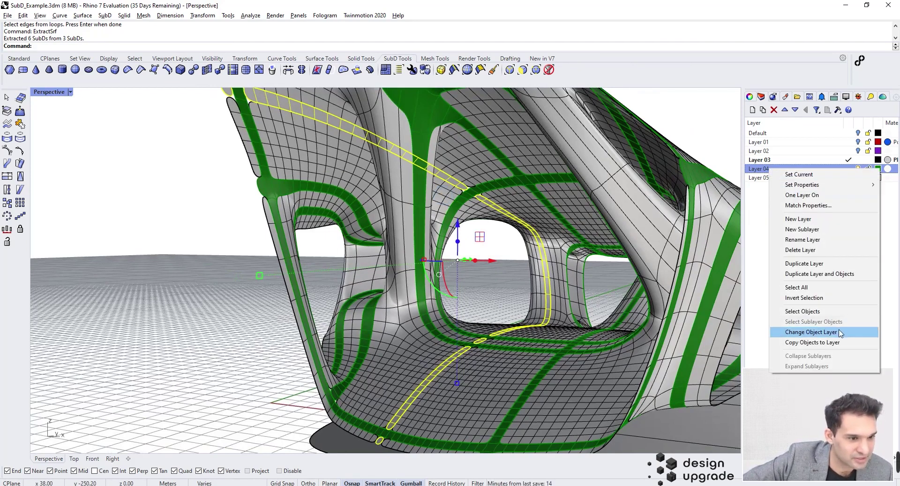
left_click(800, 332)
scroll(509, 197, "up", 10)
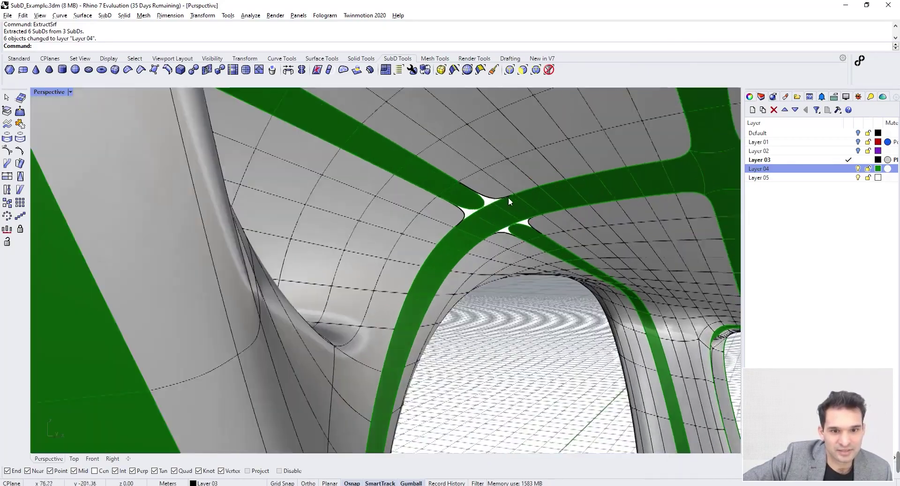